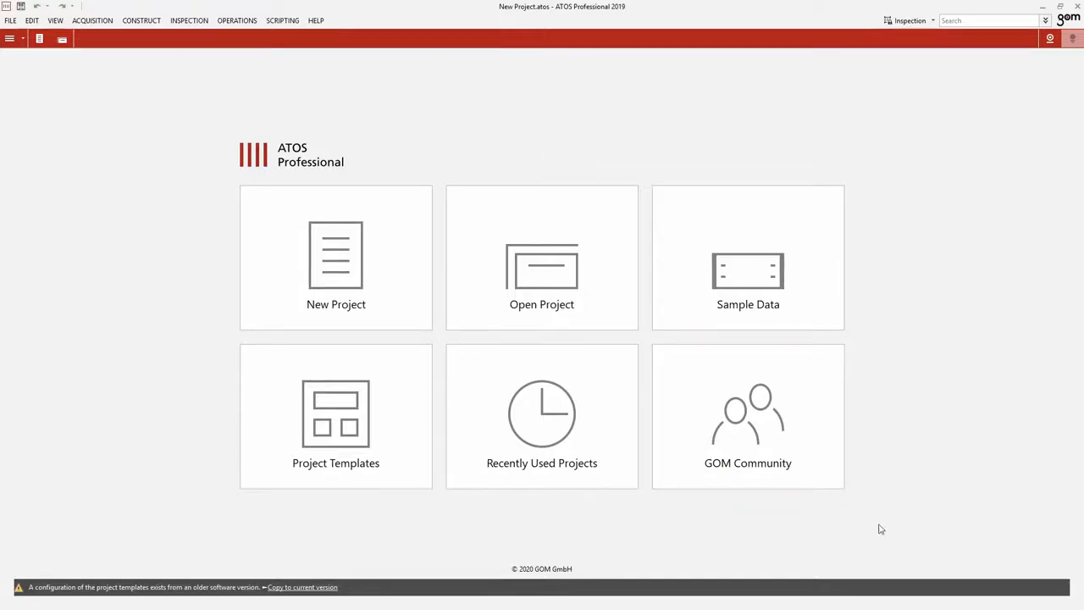
Import the CAD file 1.gom_part_without_fta.stp from the TREND WEBDEMO folder as a new part, using high mesh resolution triangulation
key(alt+Tab)
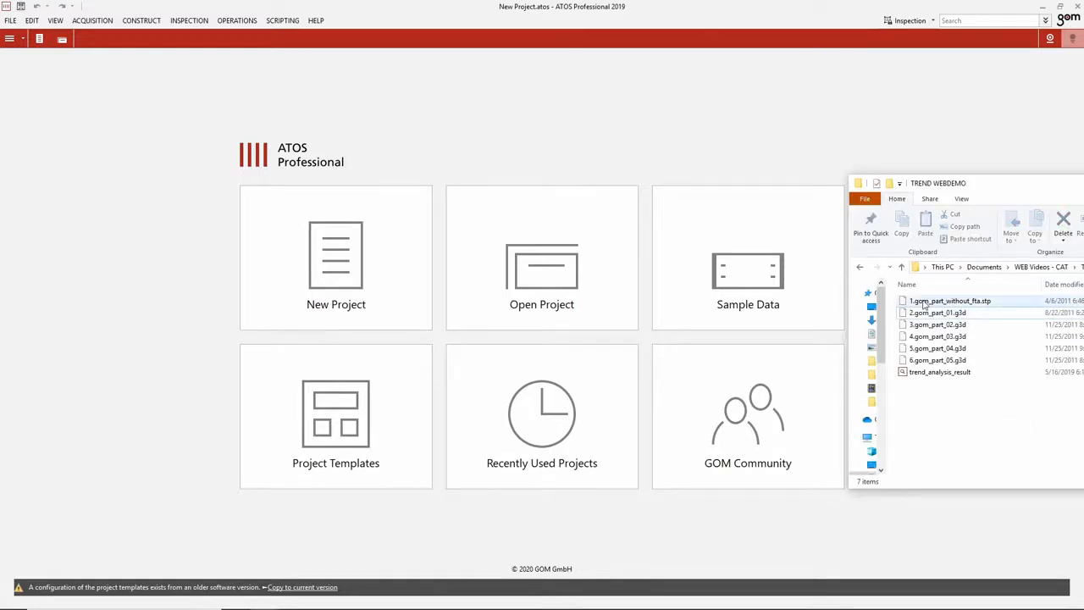
click(926, 304)
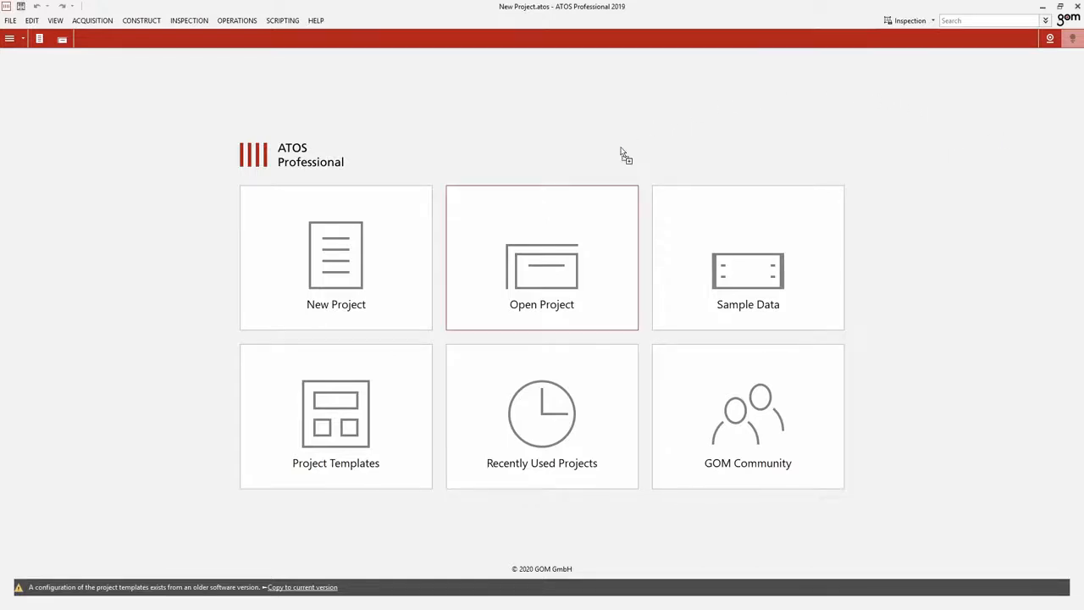
drag(620, 147, 620, 146)
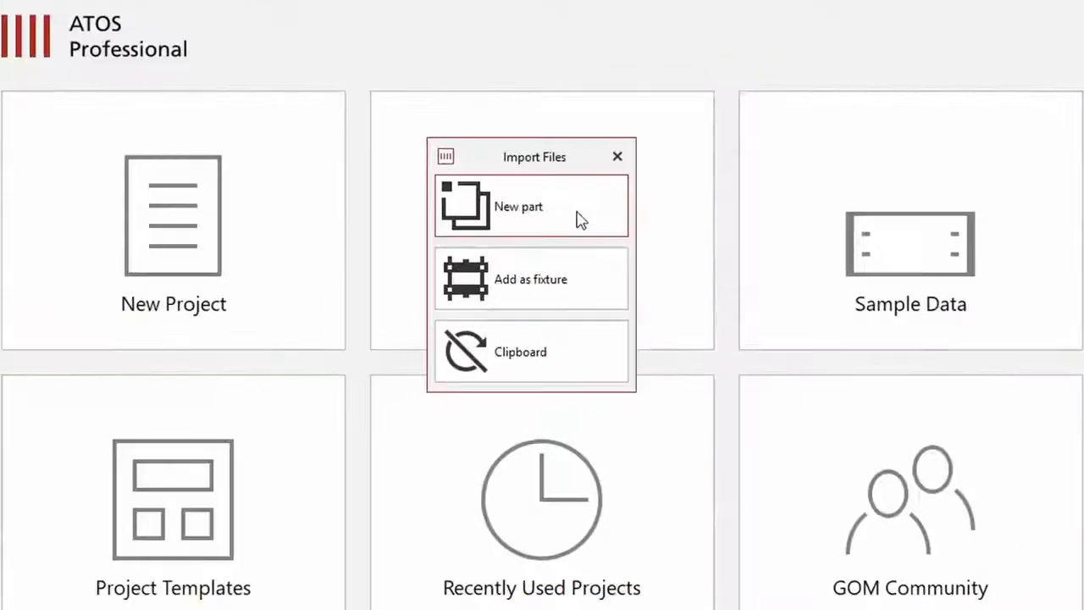
click(593, 188)
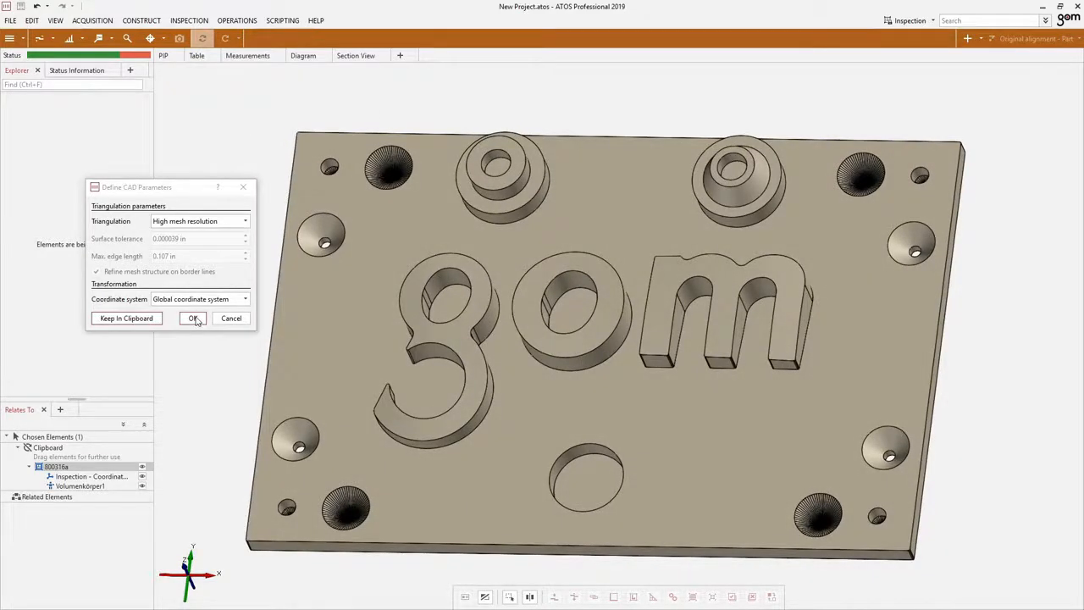
click(193, 319)
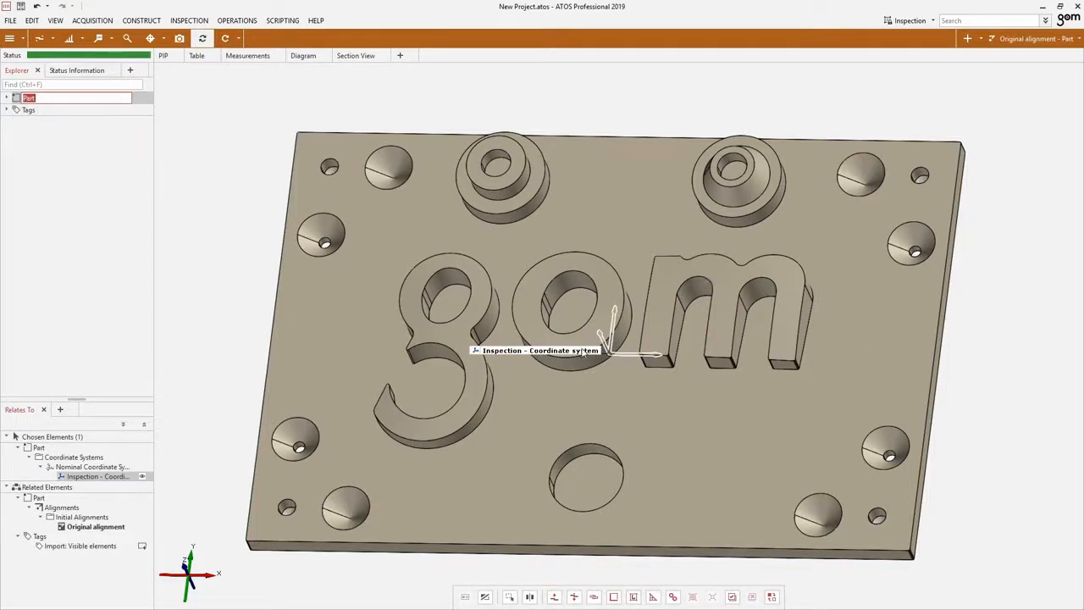
Add the scan mesh 2.gom_part_01.g3d to the existing part and expand the part to select its CAD and mesh elements
key(alt+Tab)
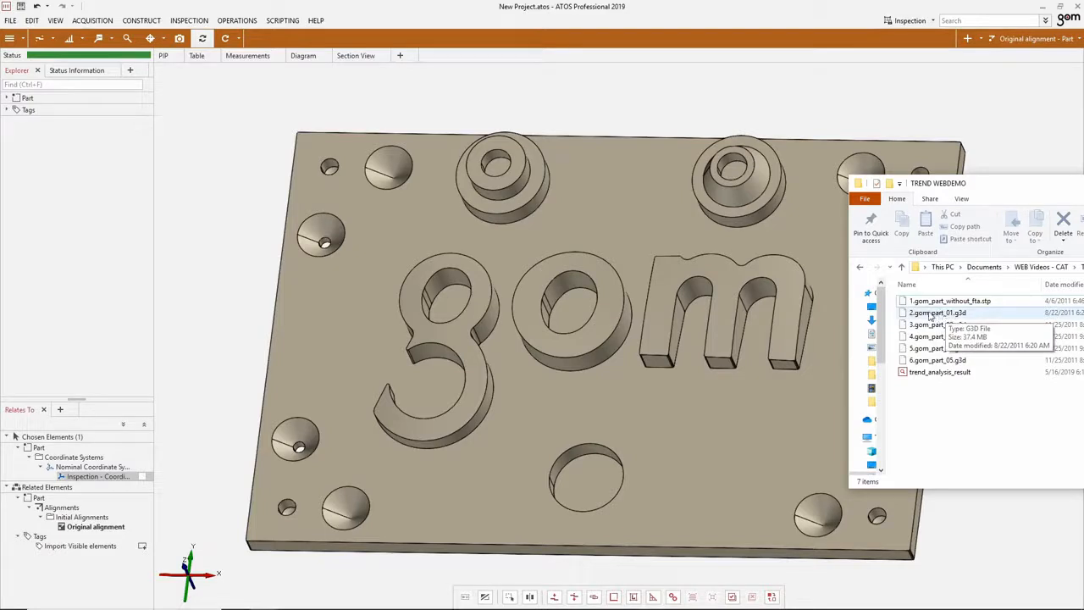
drag(929, 315, 680, 113)
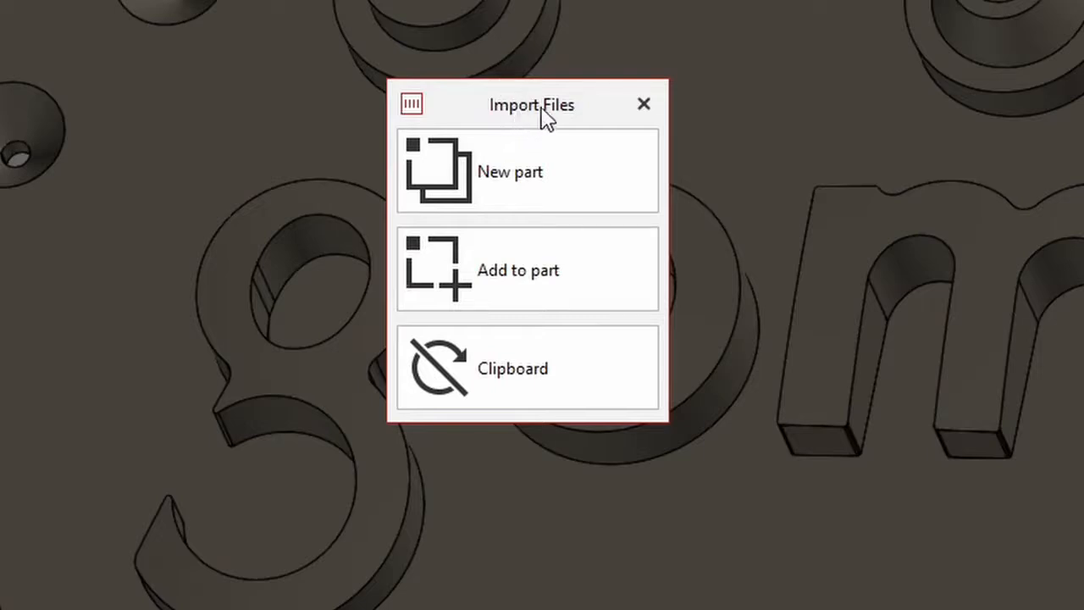
click(584, 284)
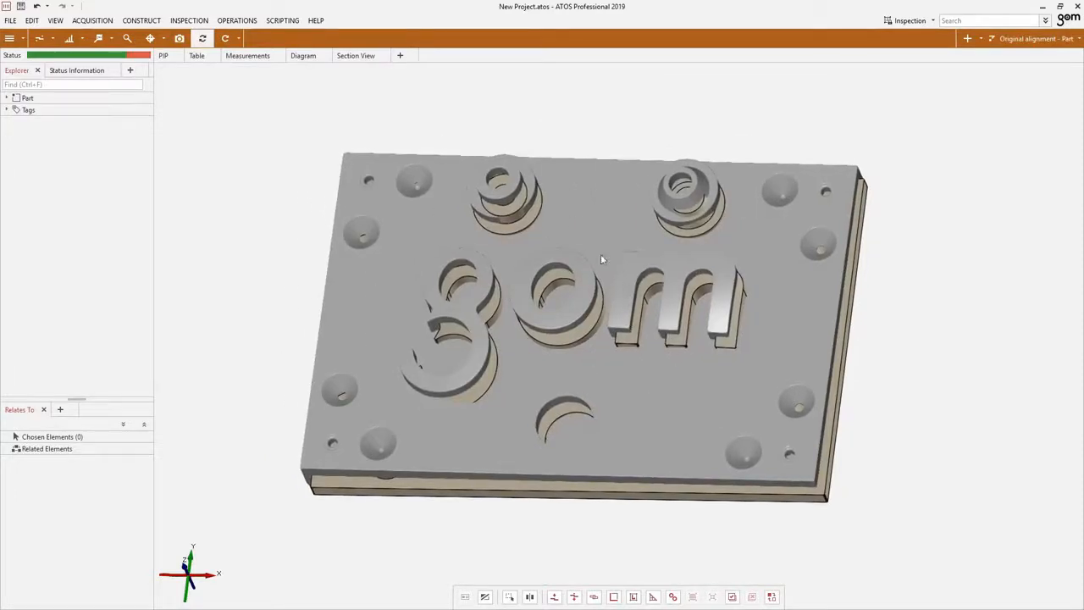
click(7, 98)
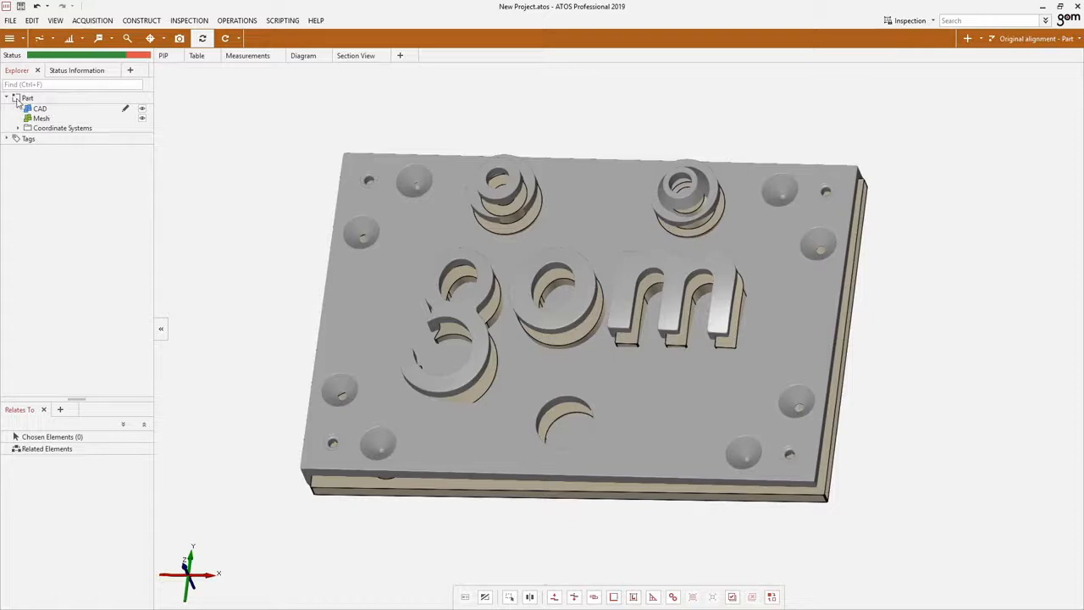
click(55, 111)
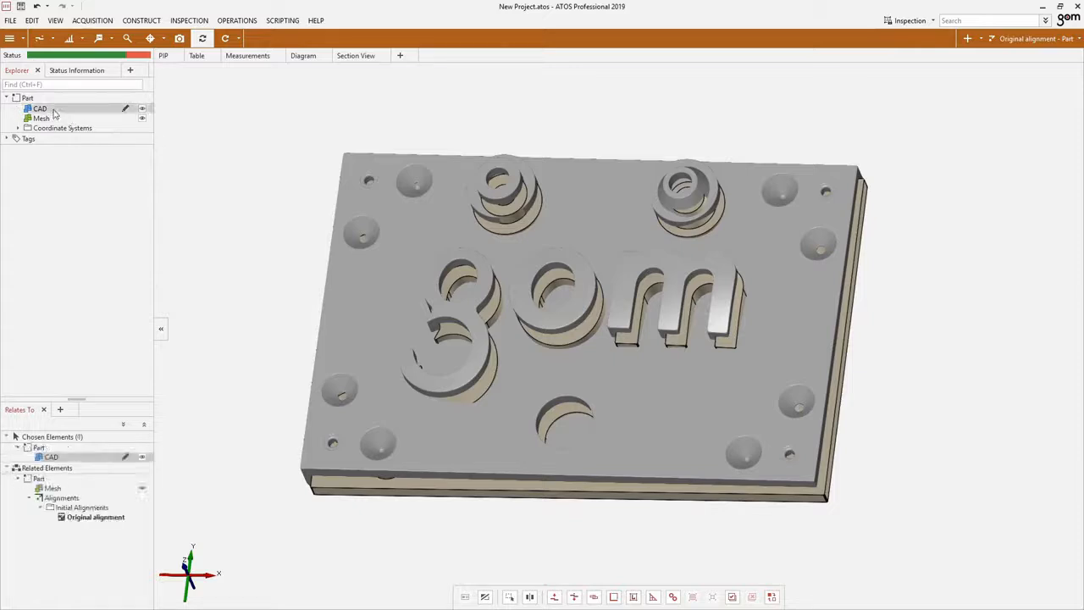
click(63, 120)
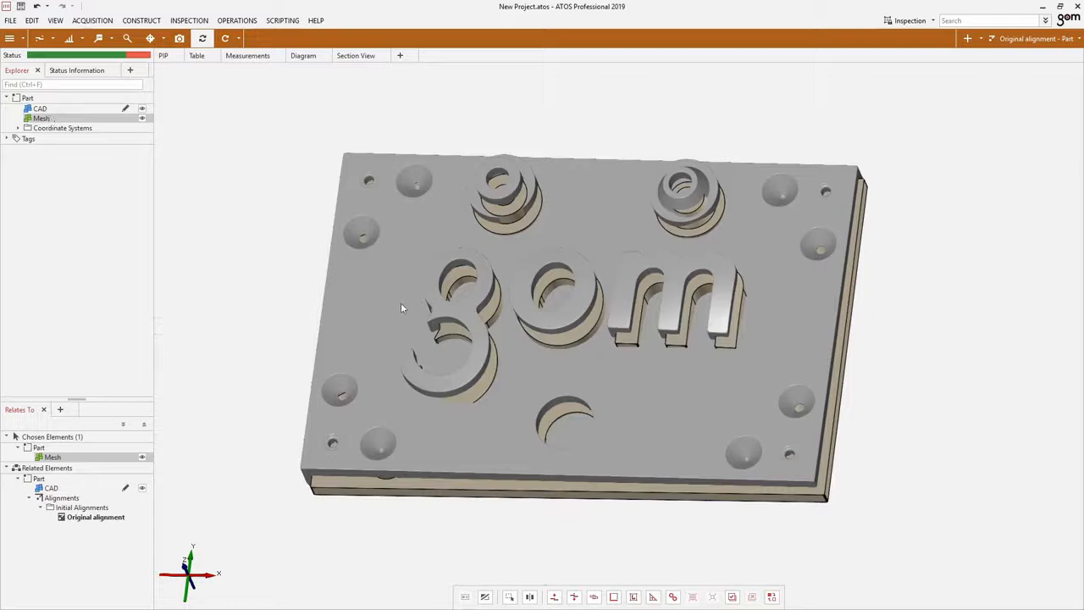
Create an initial prealignment of the mesh to the CAD with normal search time and an additional best-fit
click(240, 21)
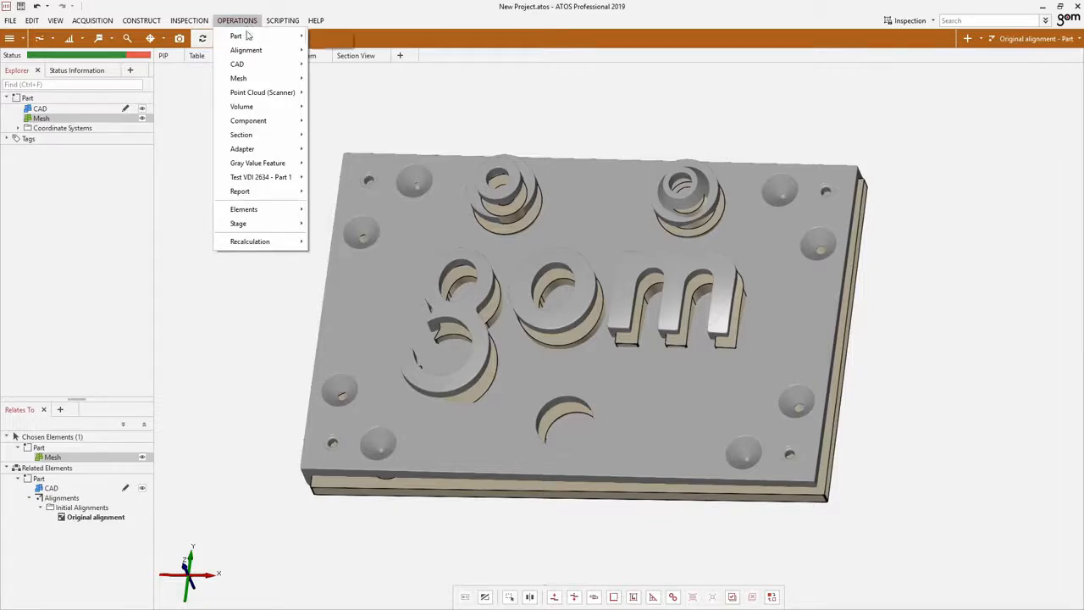
mouse_move(247, 50)
mouse_move(366, 54)
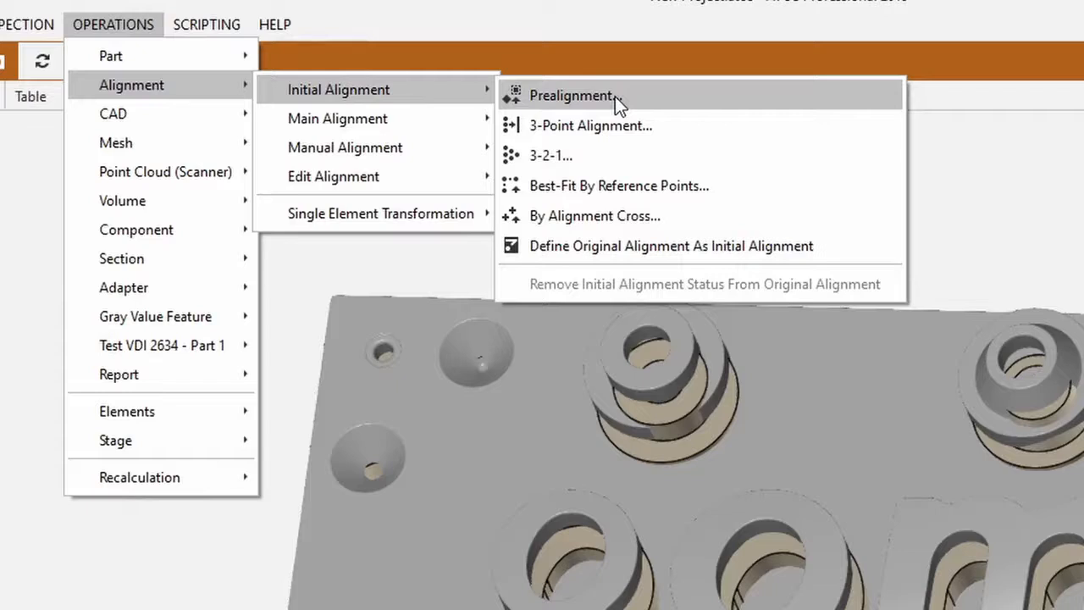
click(674, 98)
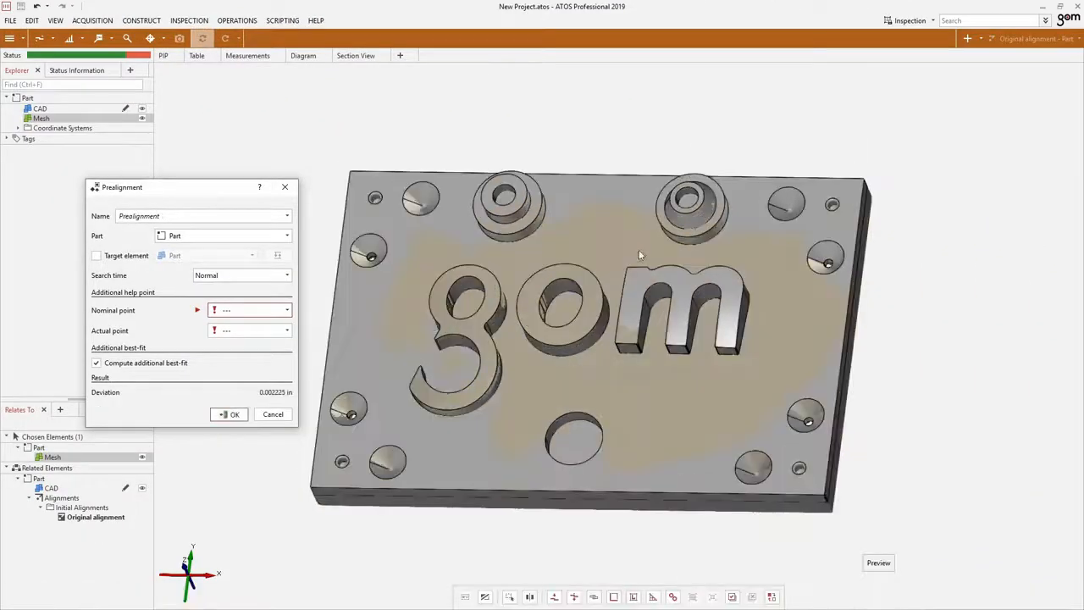
drag(618, 318, 624, 341)
middle_drag(625, 352, 680, 359)
mouse_move(682, 363)
mouse_down()
mouse_move(675, 372)
mouse_move(687, 368)
mouse_move(650, 347)
mouse_move(657, 352)
mouse_up()
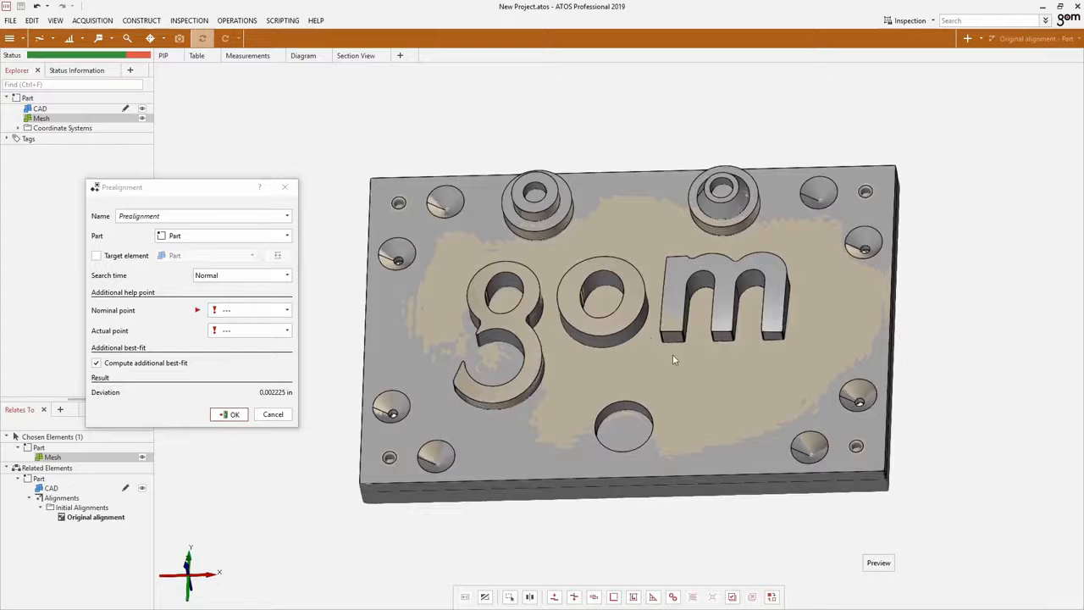
click(228, 414)
Show only the CAD model exclusively in the 3D view
mouse_move(699, 341)
mouse_down()
mouse_move(668, 300)
mouse_move(683, 364)
mouse_move(719, 364)
mouse_move(678, 300)
mouse_move(677, 367)
mouse_up()
right_drag(687, 329, 650, 337)
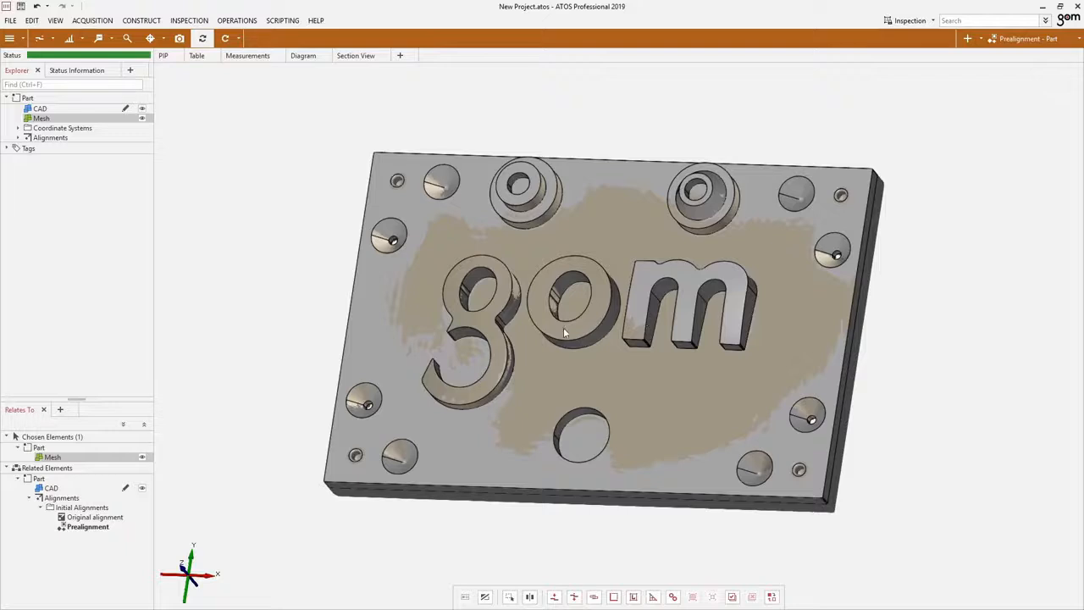
mouse_move(565, 354)
mouse_down()
mouse_move(584, 346)
mouse_move(570, 350)
mouse_up()
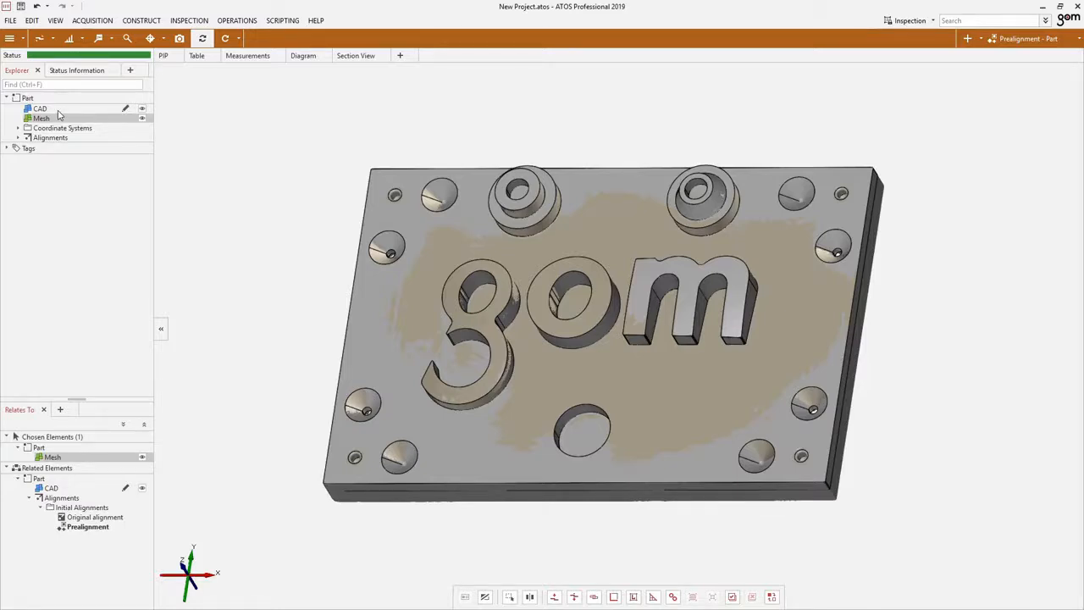
drag(46, 113, 472, 152)
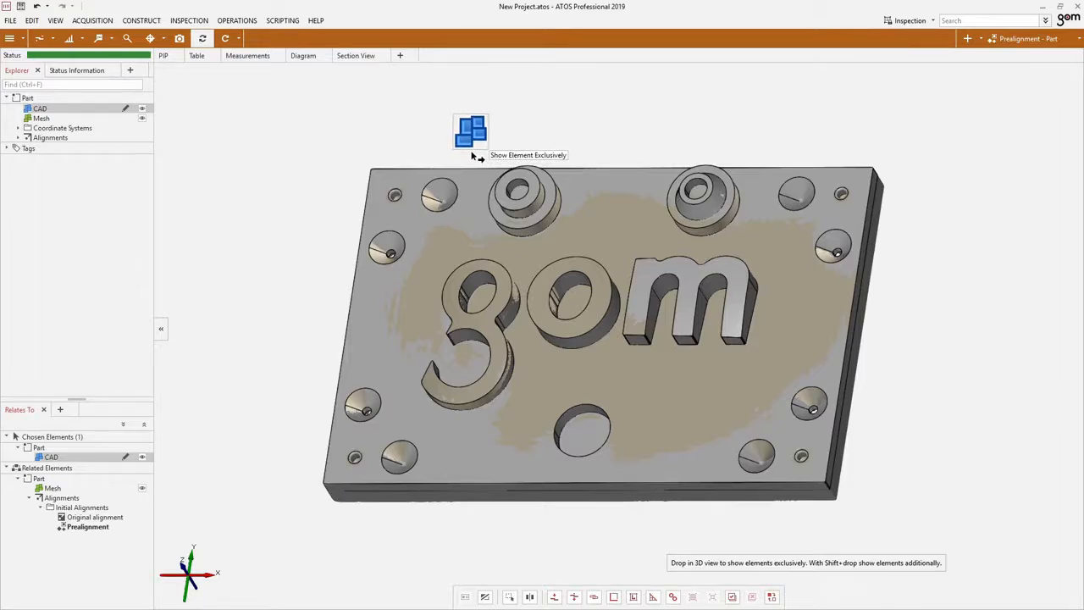
drag(471, 155, 470, 157)
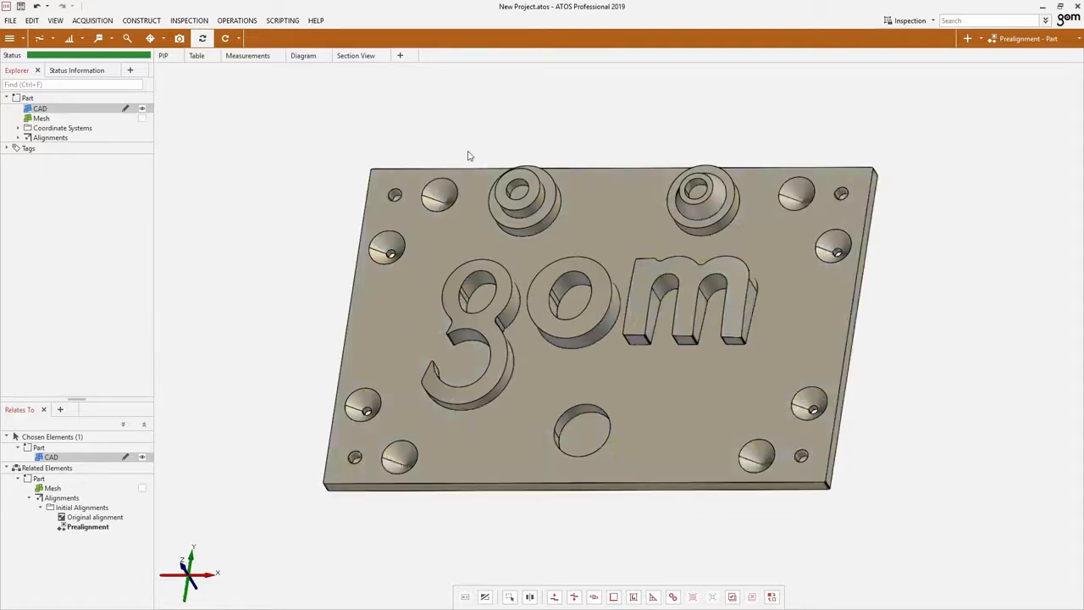
Construct nominal auto cylinders on the outer base rings of the two raised bosses along the plate's upper edge
scroll(573, 288, up, 2)
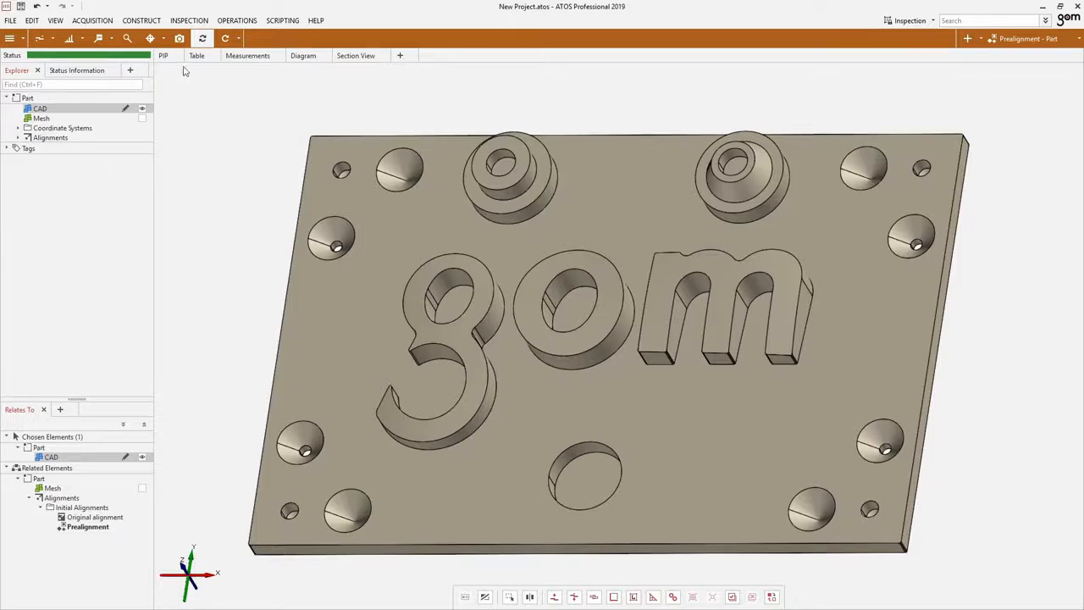
click(144, 20)
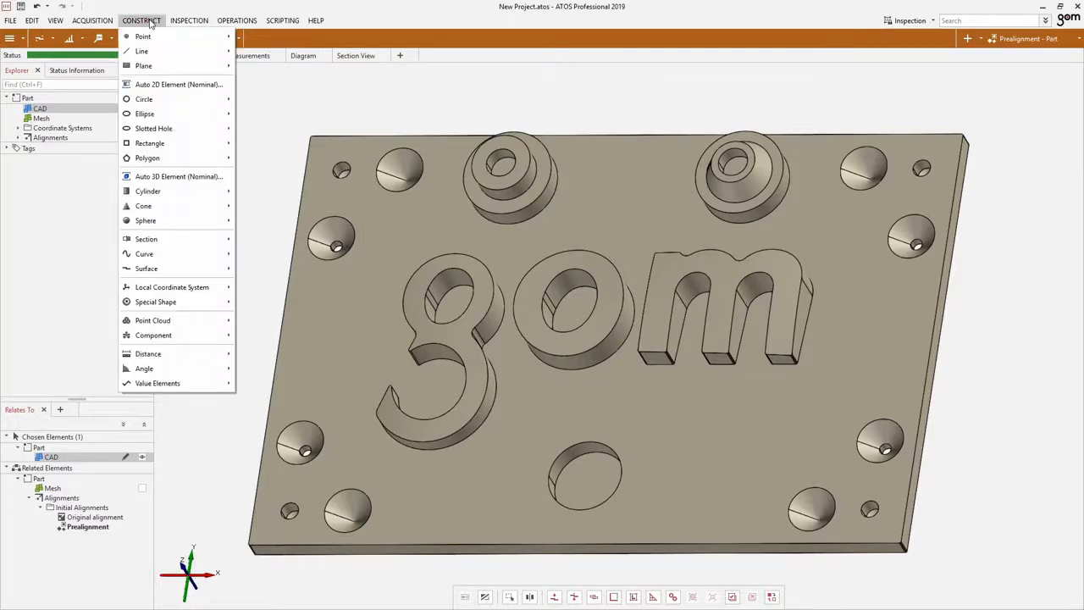
mouse_move(190, 196)
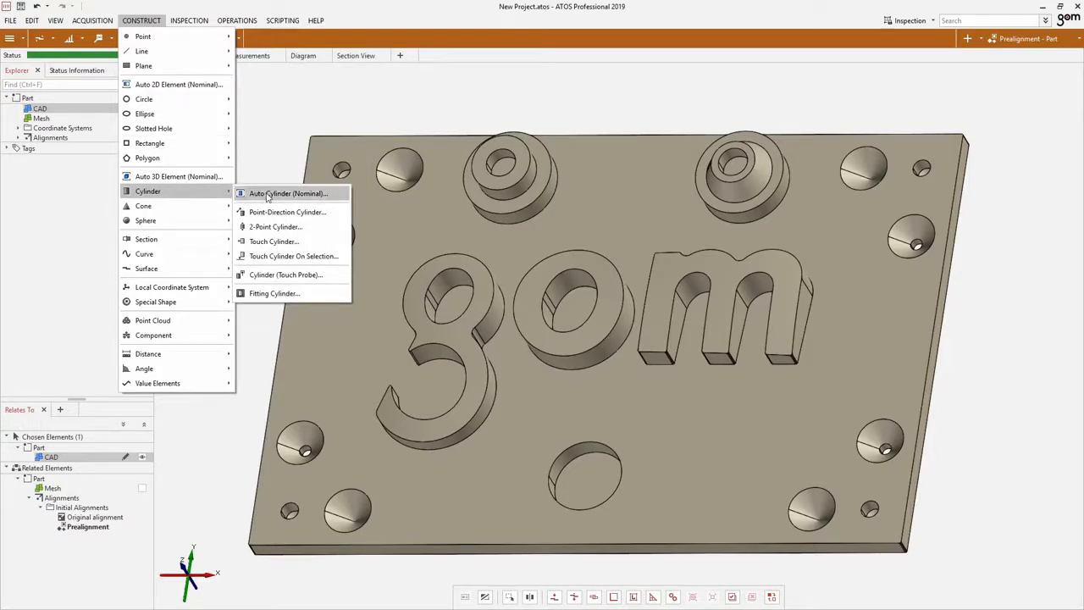
click(337, 198)
drag(530, 275, 555, 259)
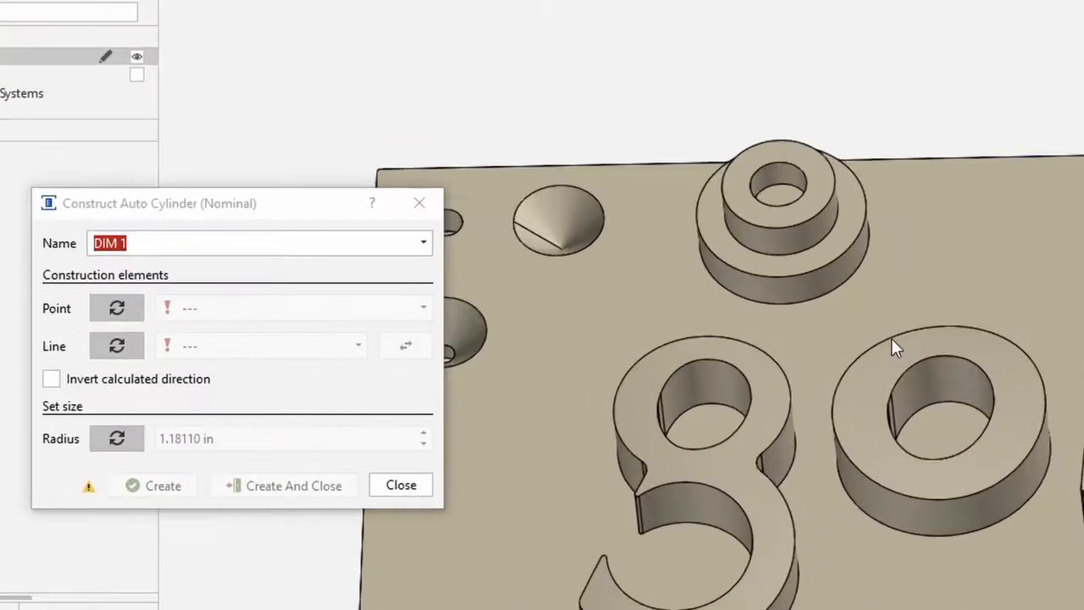
click(770, 292)
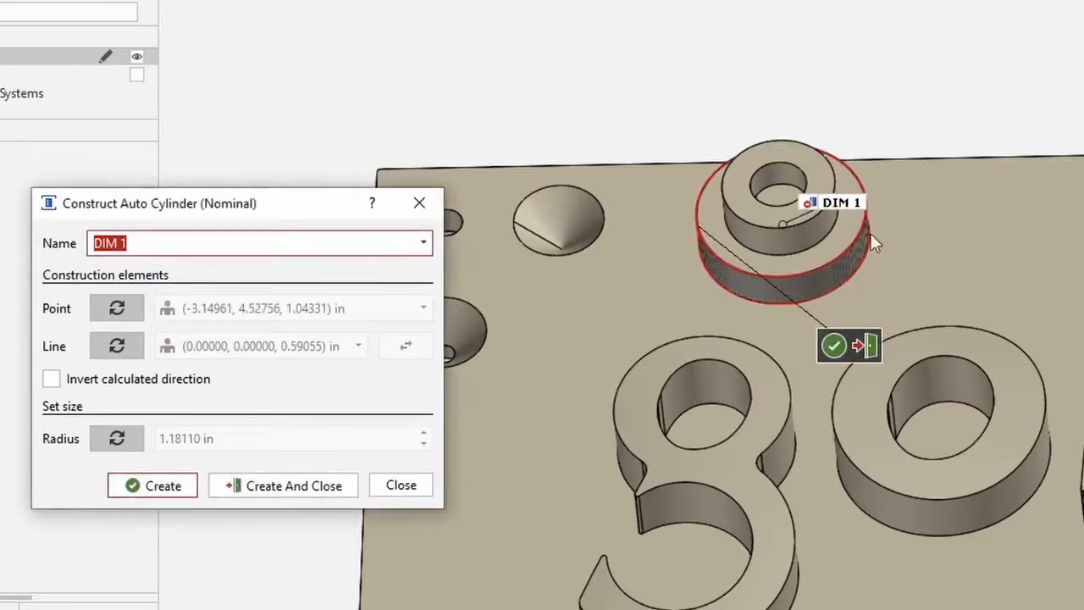
click(834, 346)
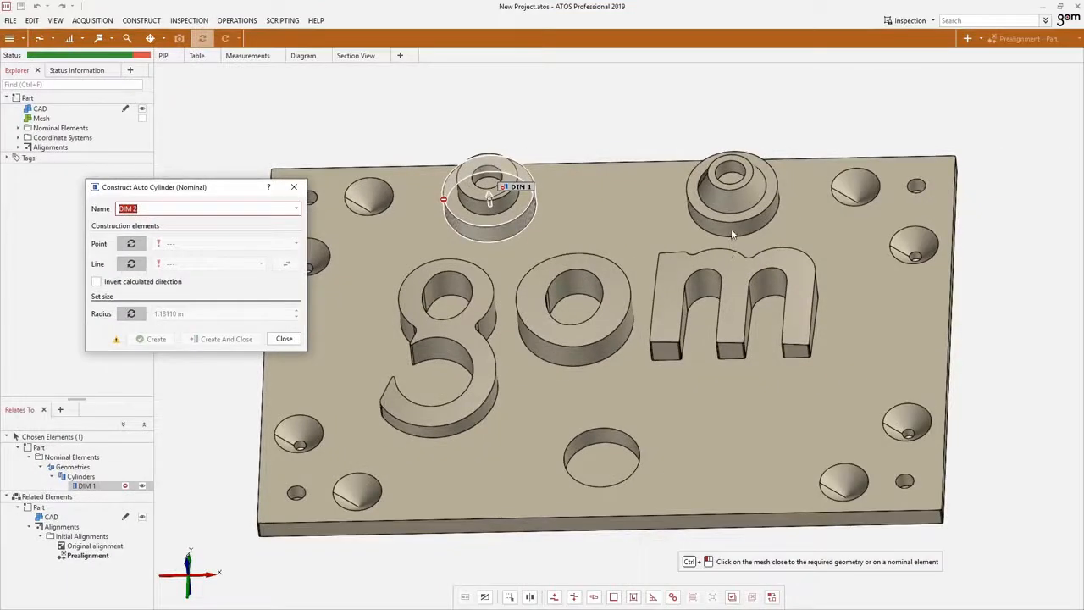
click(733, 234)
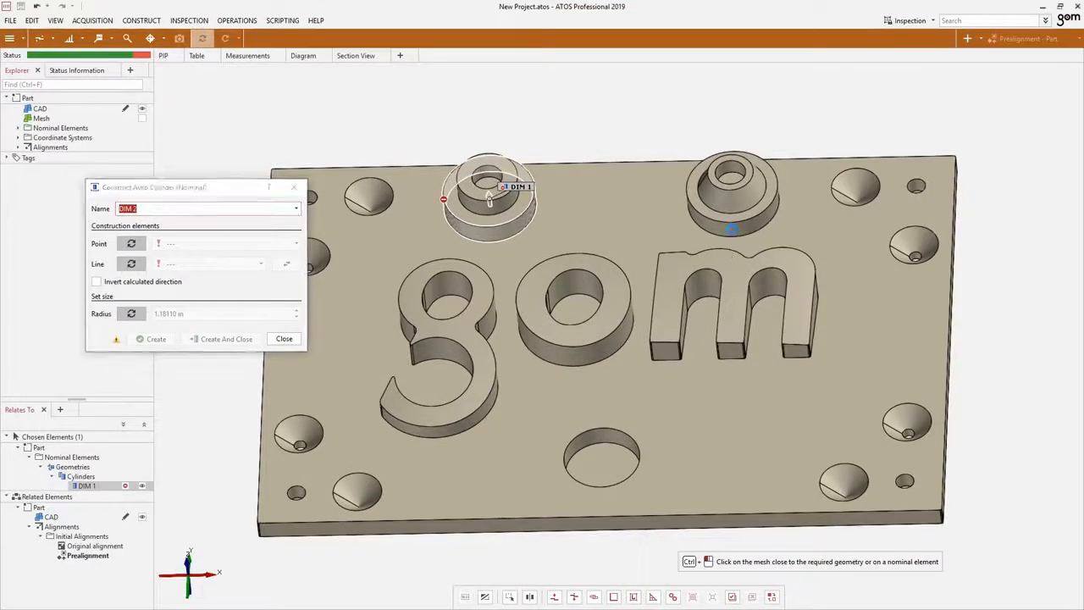
click(753, 233)
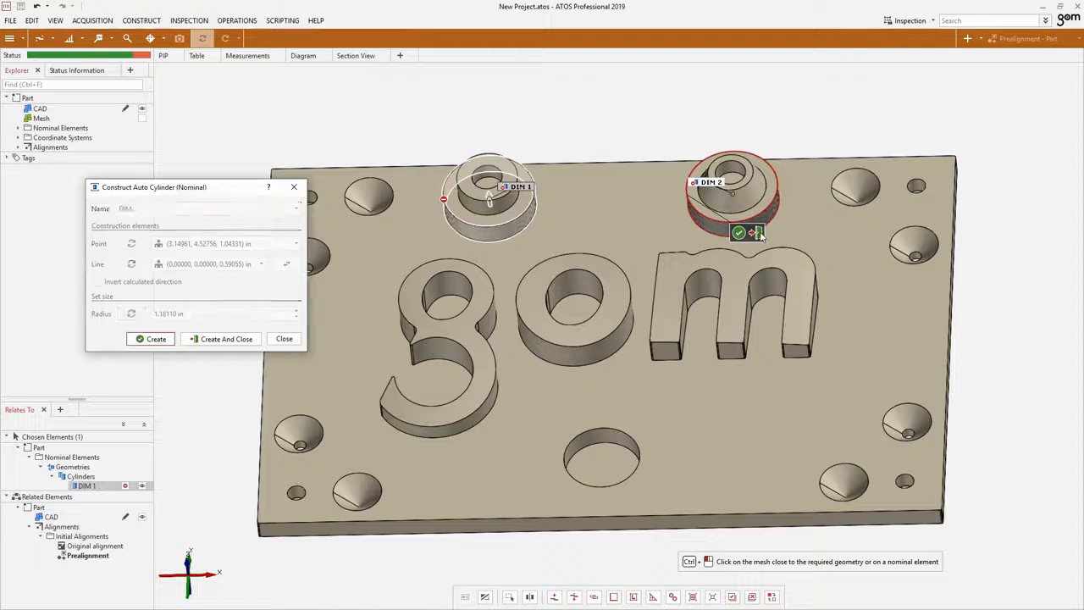
Assign the Fitting Element measuring principle to both boss cylinders, using Gaussian best-fit and 3 sigma used points
middle_drag(667, 273, 632, 312)
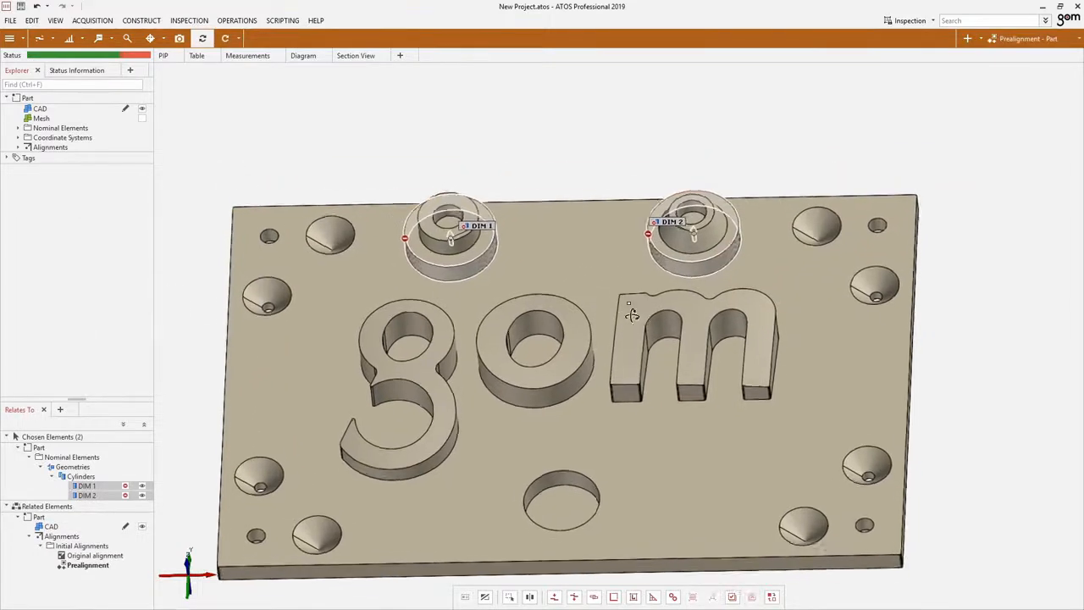
drag(632, 313, 629, 329)
middle_drag(630, 330, 627, 295)
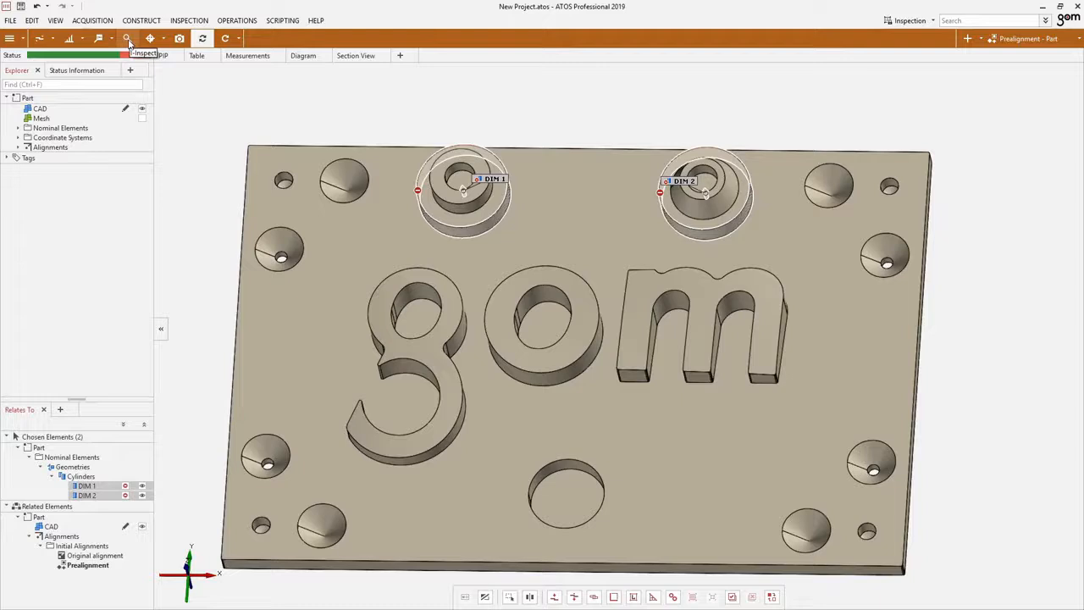
click(127, 39)
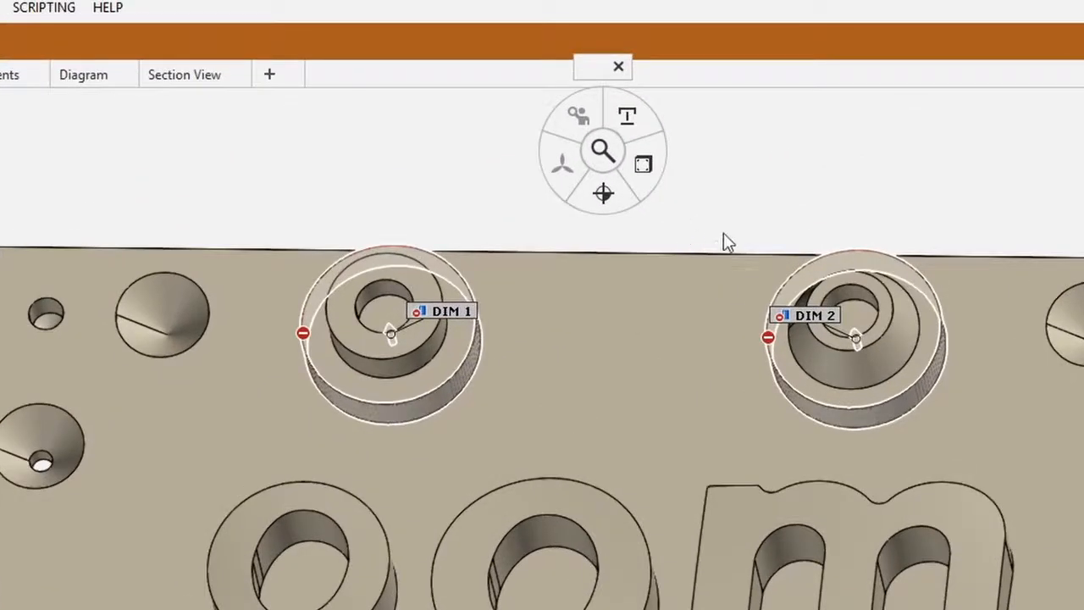
click(641, 125)
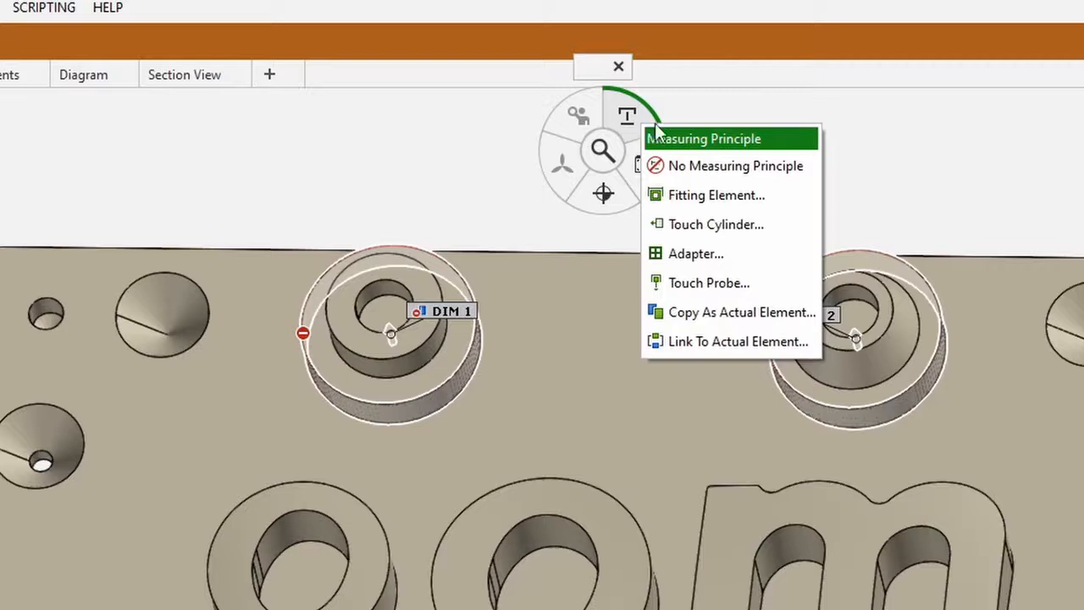
click(764, 203)
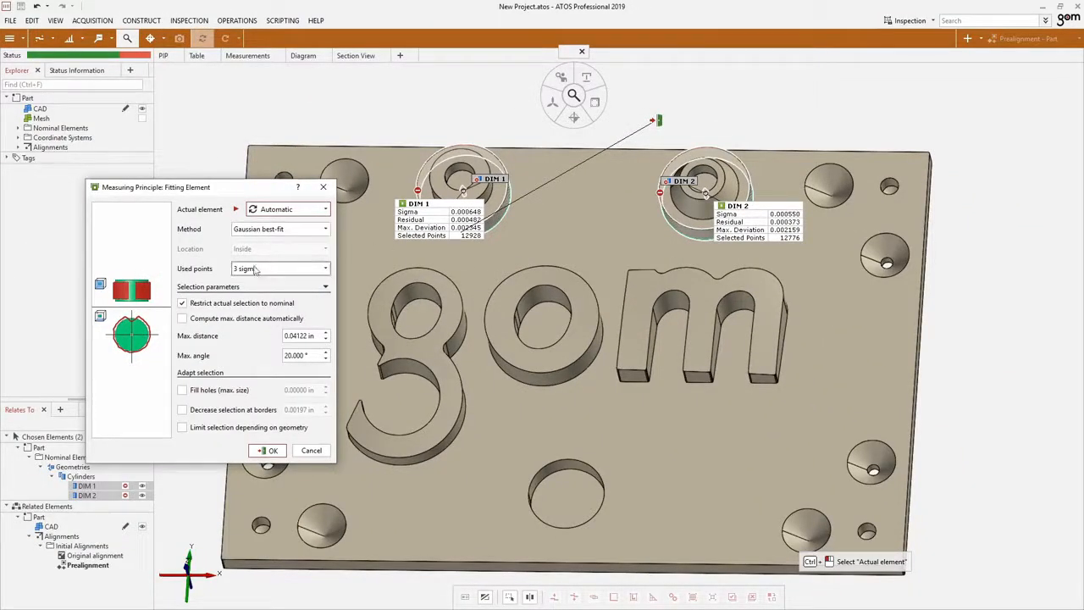
click(268, 451)
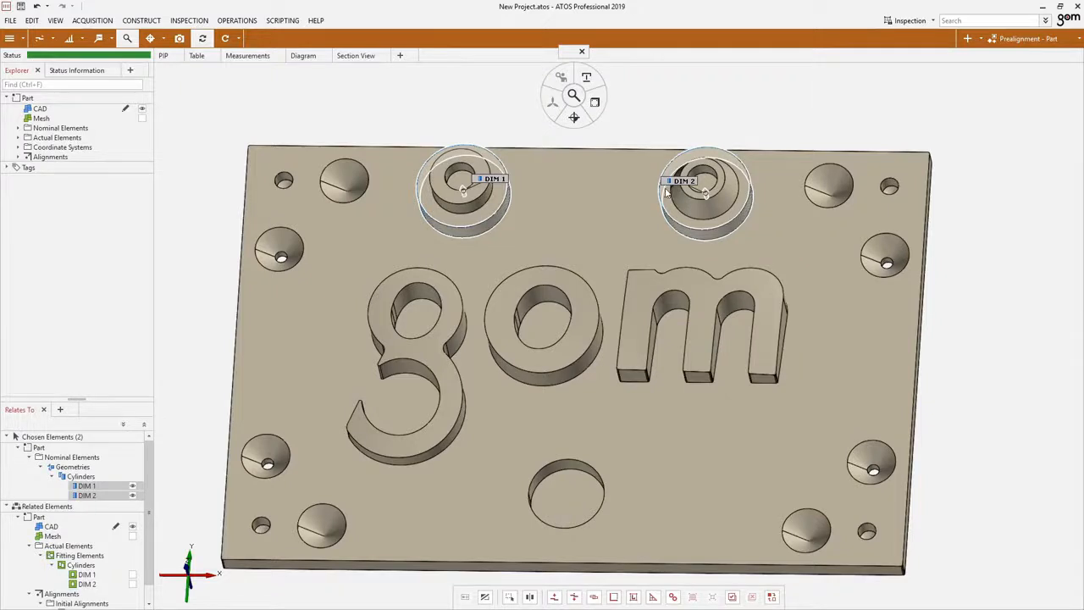
Check the diameter of both boss cylinders against nominal with a manual tolerance of ±0.01 in
click(595, 102)
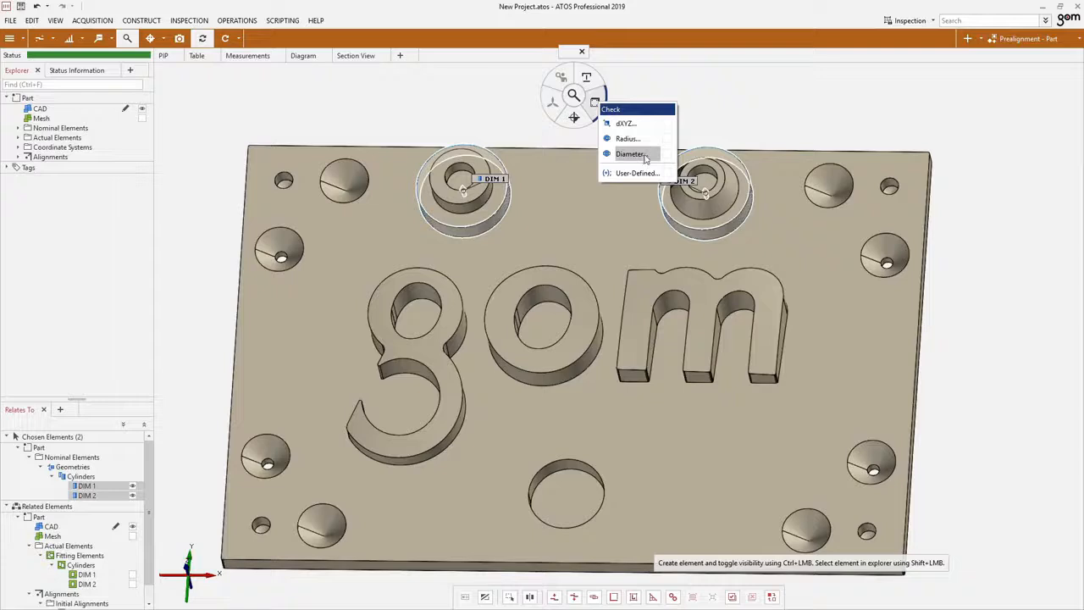
click(630, 154)
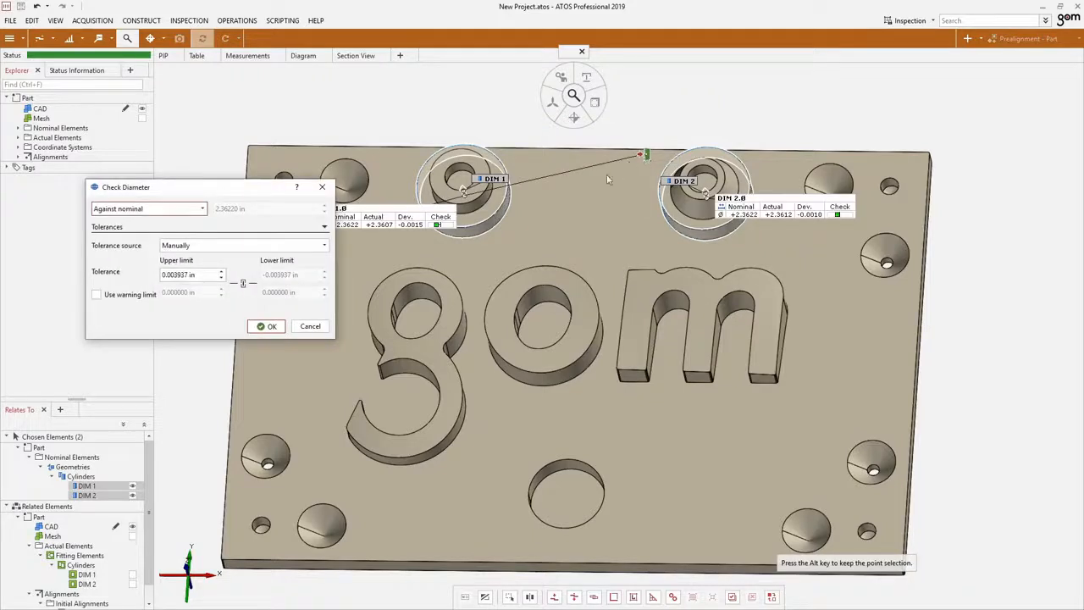
click(191, 275)
drag(190, 274, 174, 275)
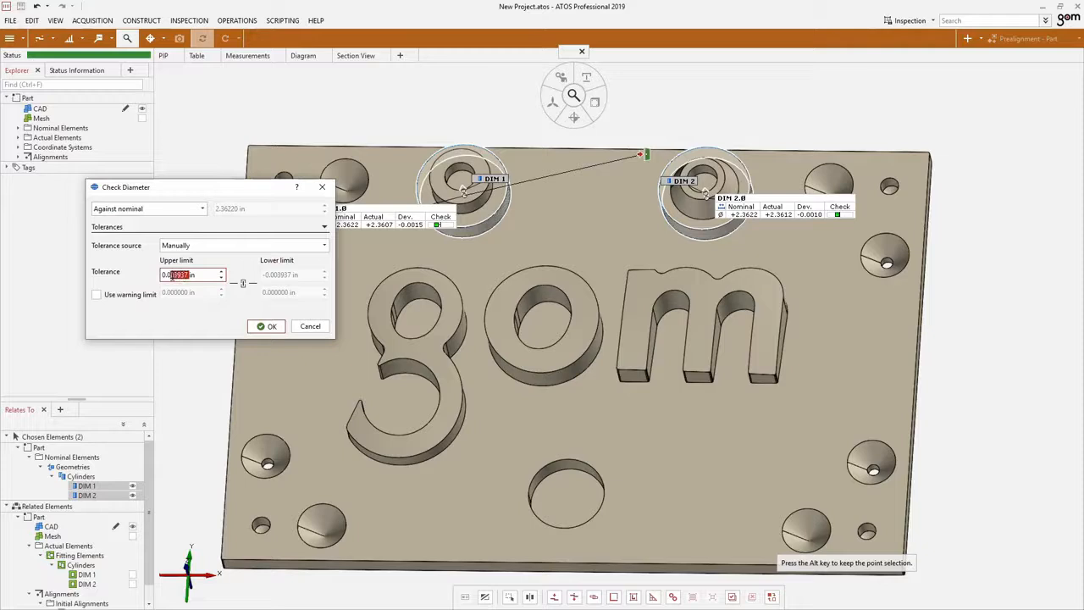
key(BackSpace)
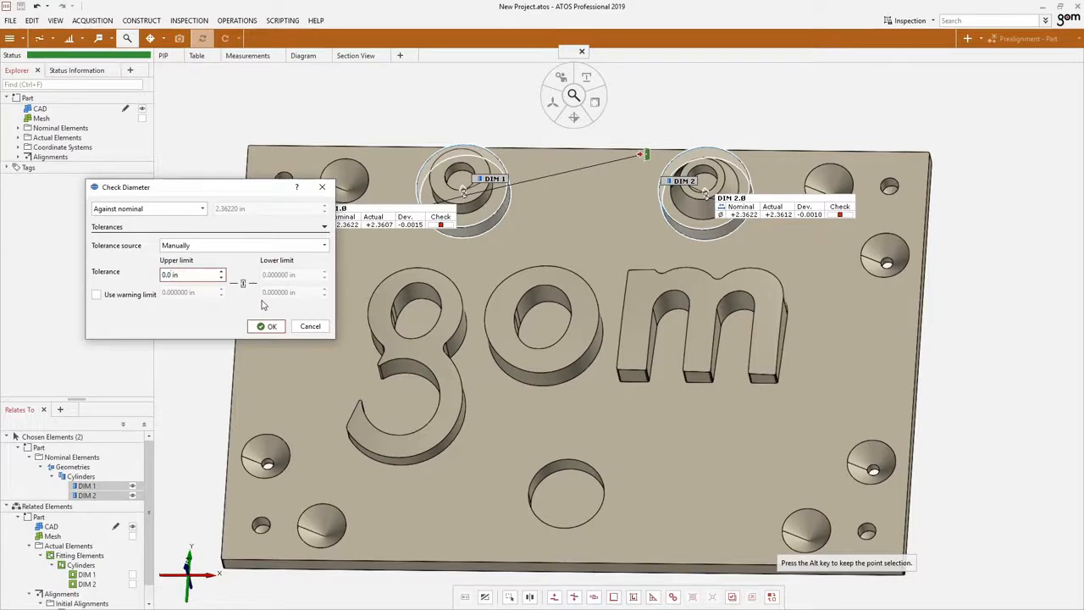
text(1)
click(270, 327)
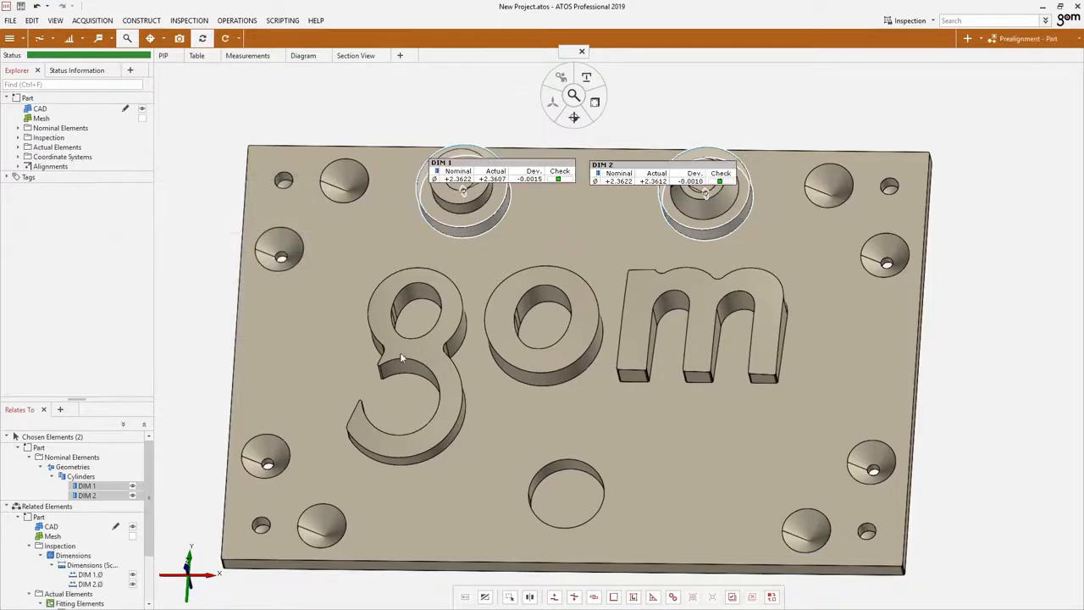
Arrange the two diameter result labels in the free space above the plate, beside their bosses
drag(511, 172, 445, 107)
drag(657, 176, 712, 107)
drag(577, 57, 584, 75)
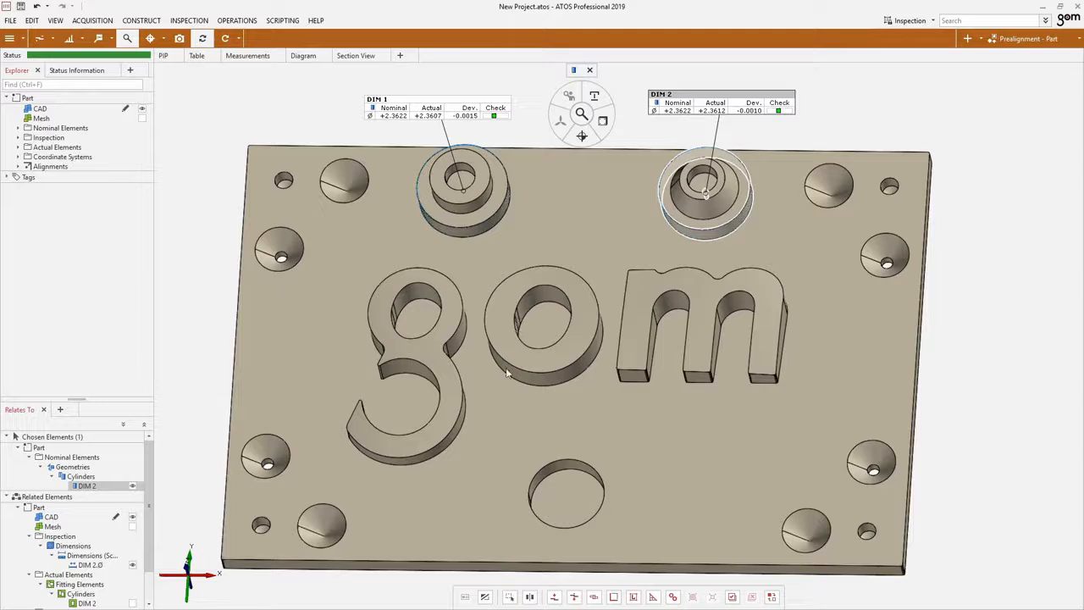
Import the meshes 3.gom_part_02.g3d through 6.gom_part_05.g3d as new stages and recalculate all stages
key(alt+Tab)
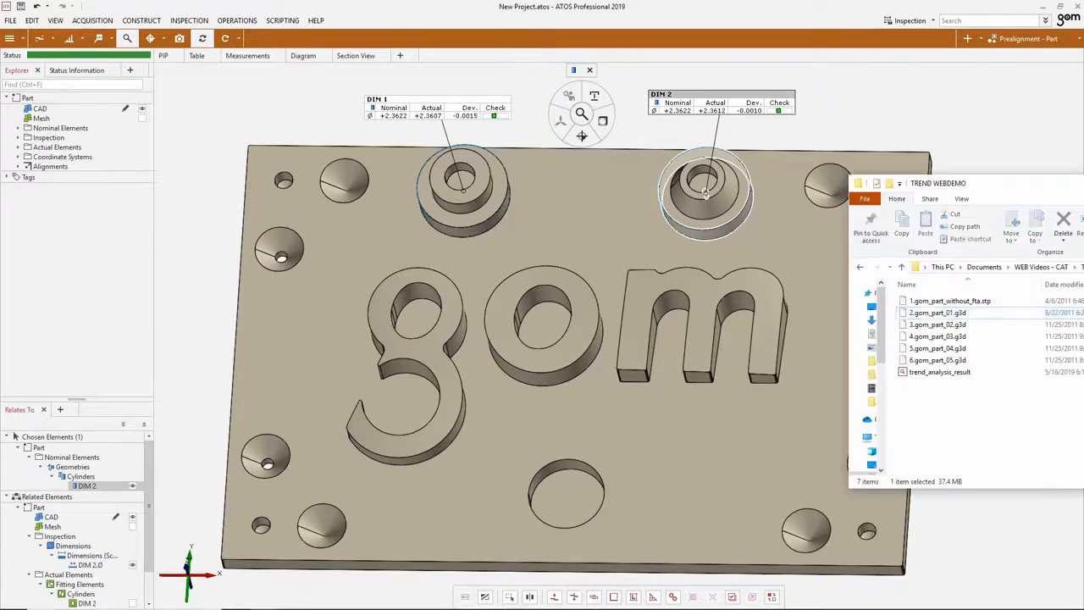
click(936, 326)
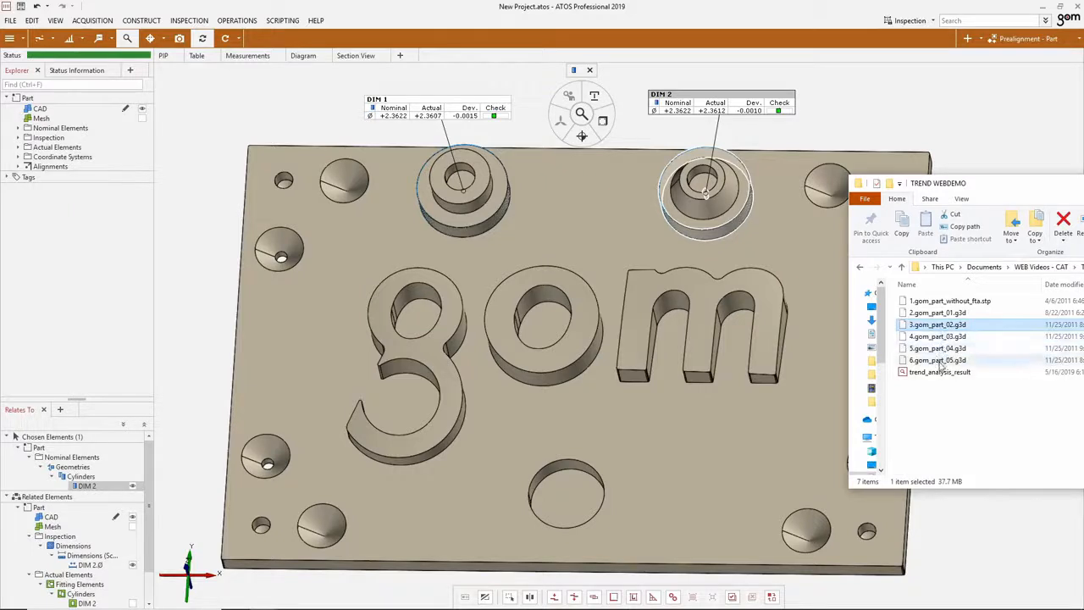
shift+click(940, 361)
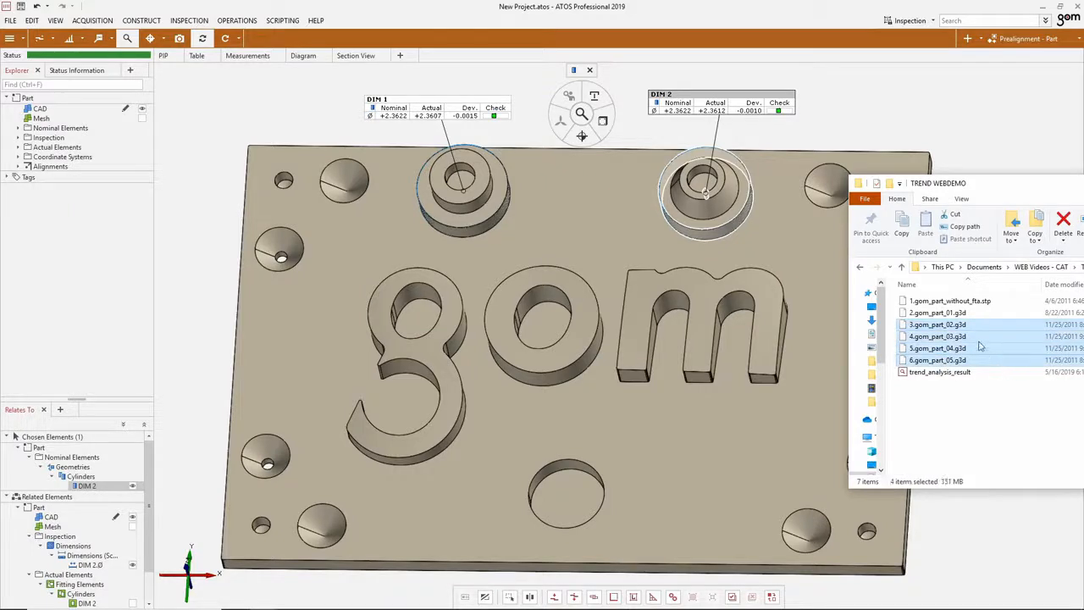
drag(954, 333, 860, 118)
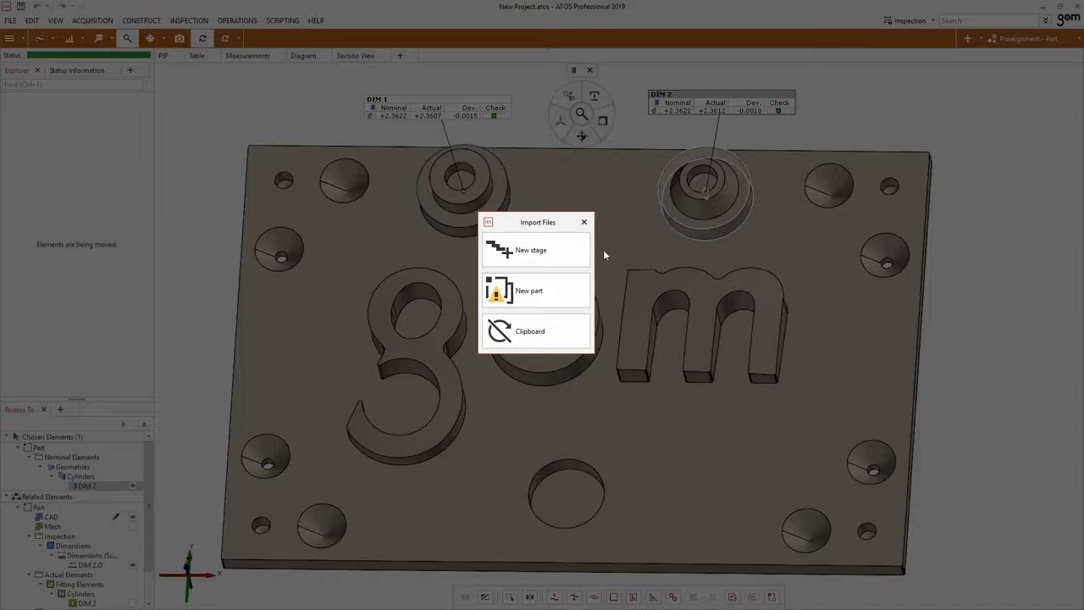
click(547, 257)
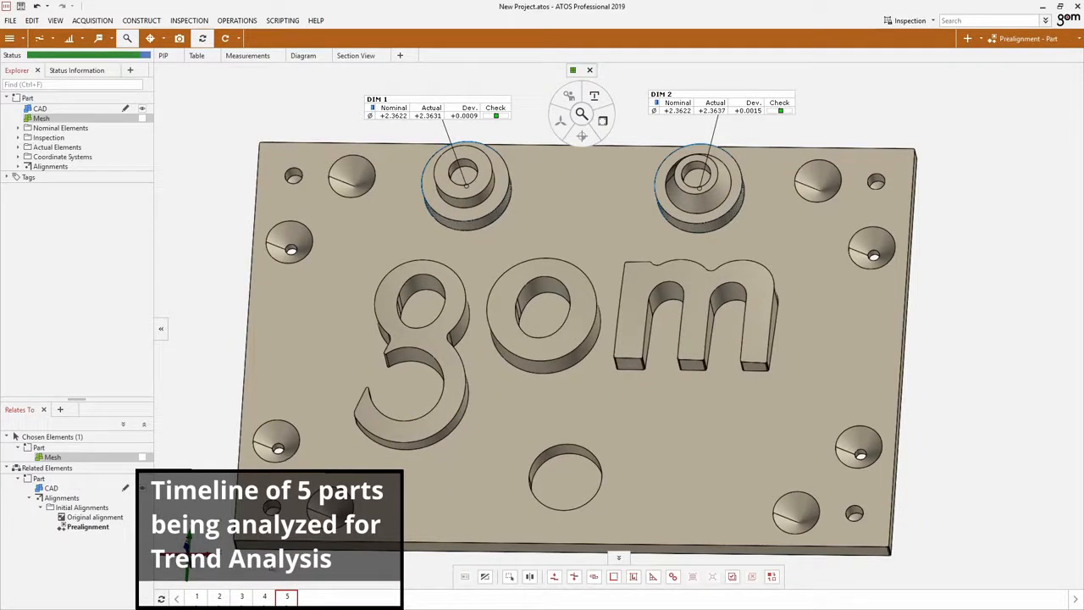
click(160, 599)
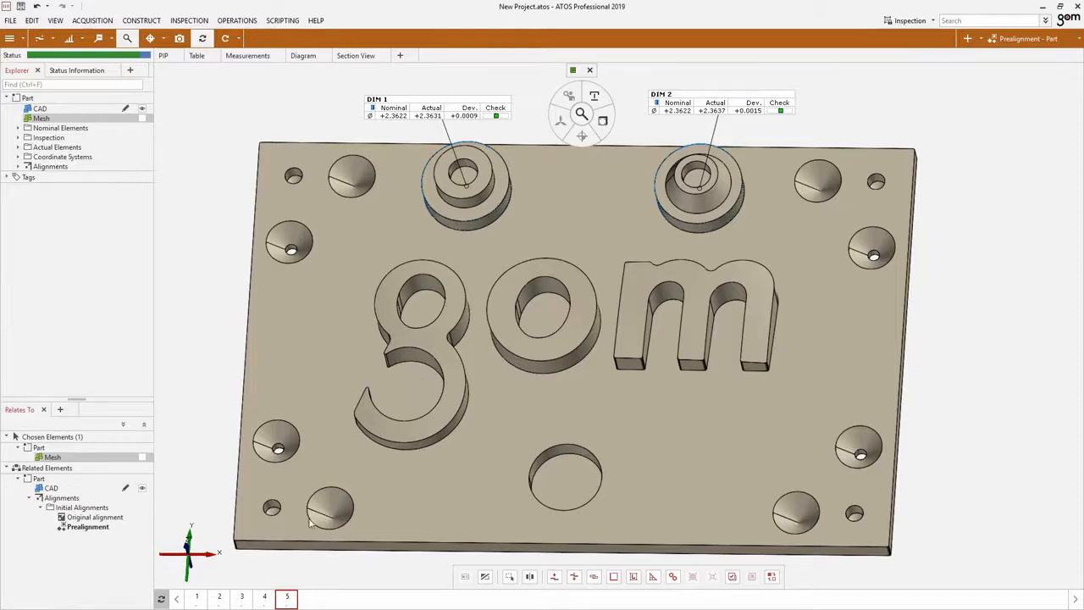
Step through the five stages to compare the diameter results of both bosses, finishing on stage 5
click(265, 598)
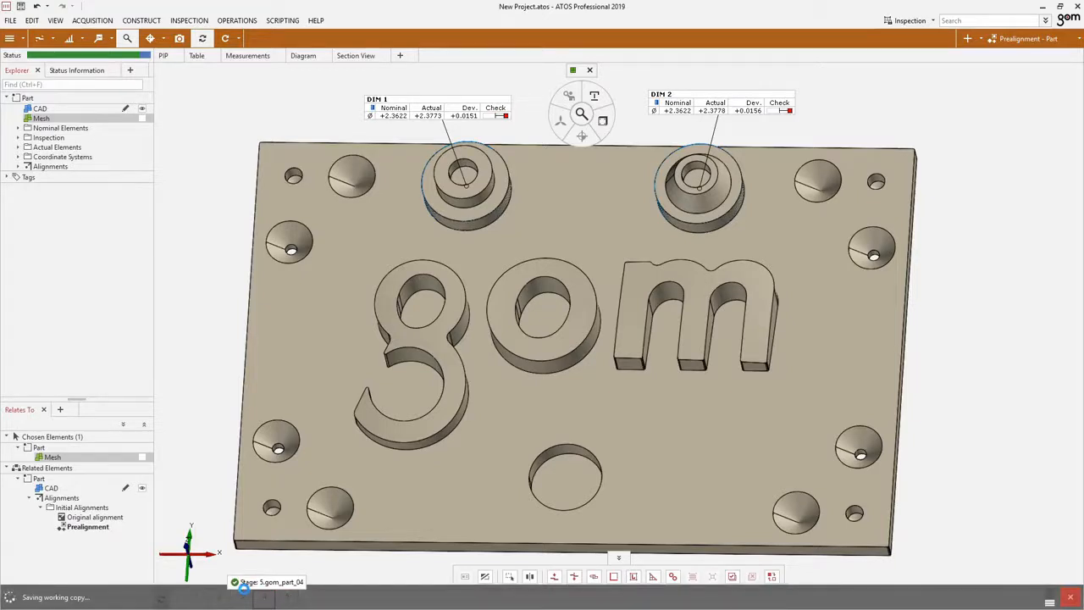
click(243, 598)
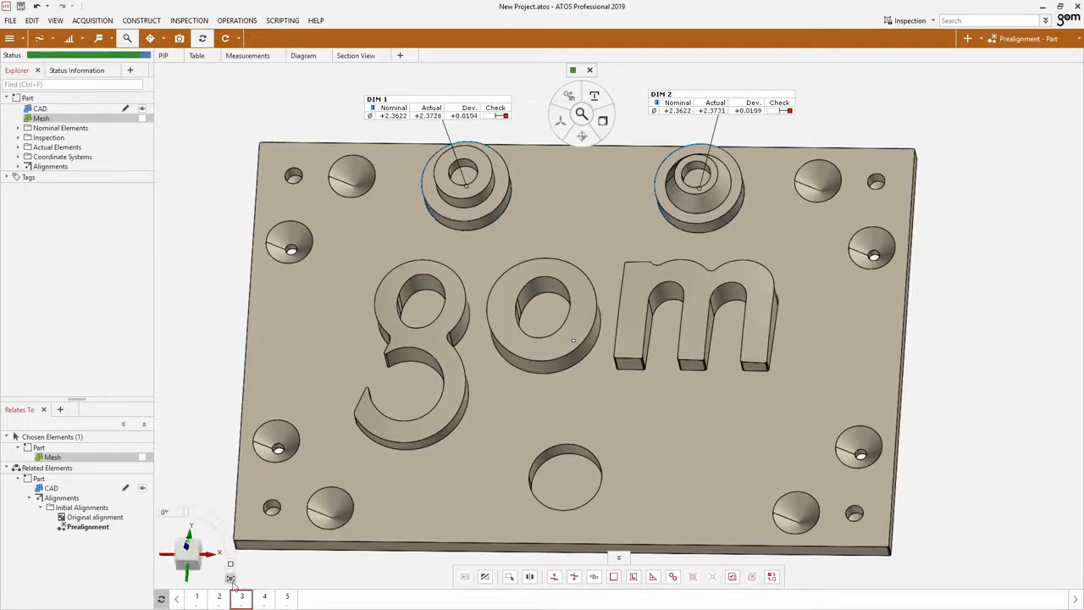
click(219, 598)
click(197, 598)
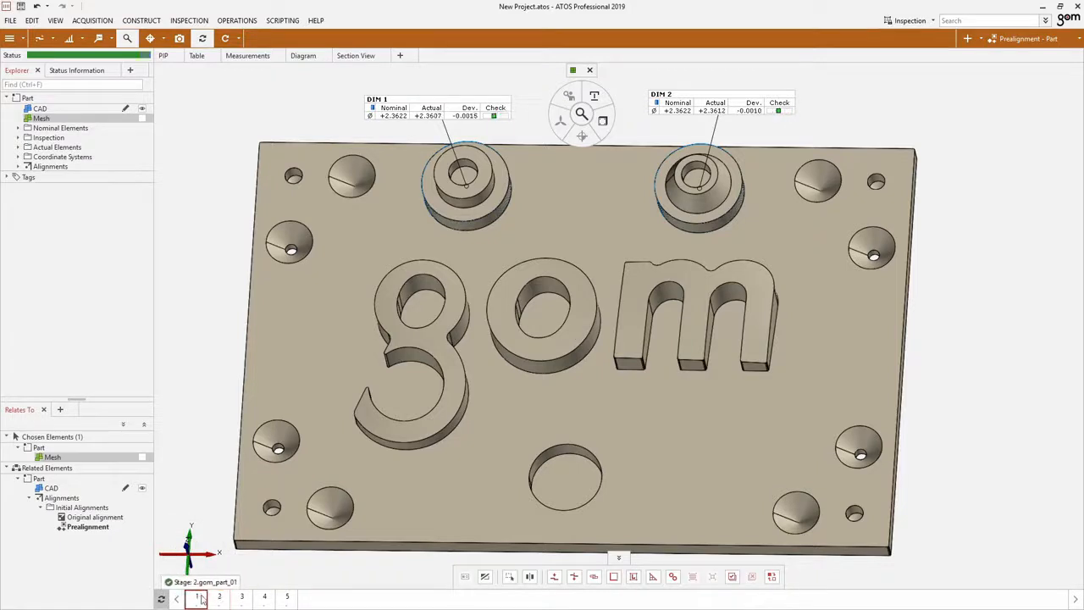
click(243, 598)
click(264, 598)
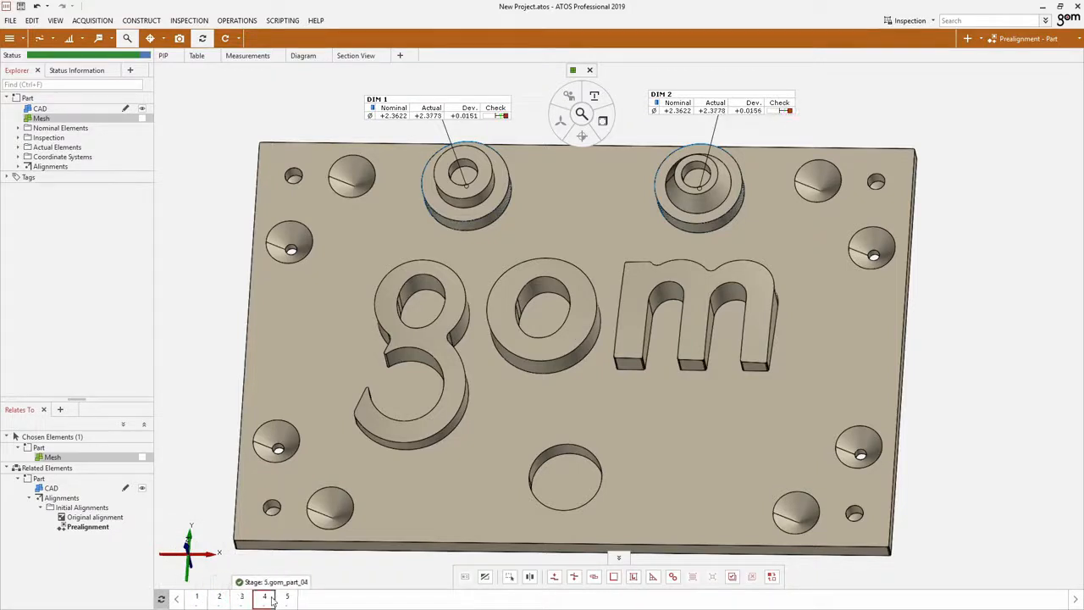
click(287, 598)
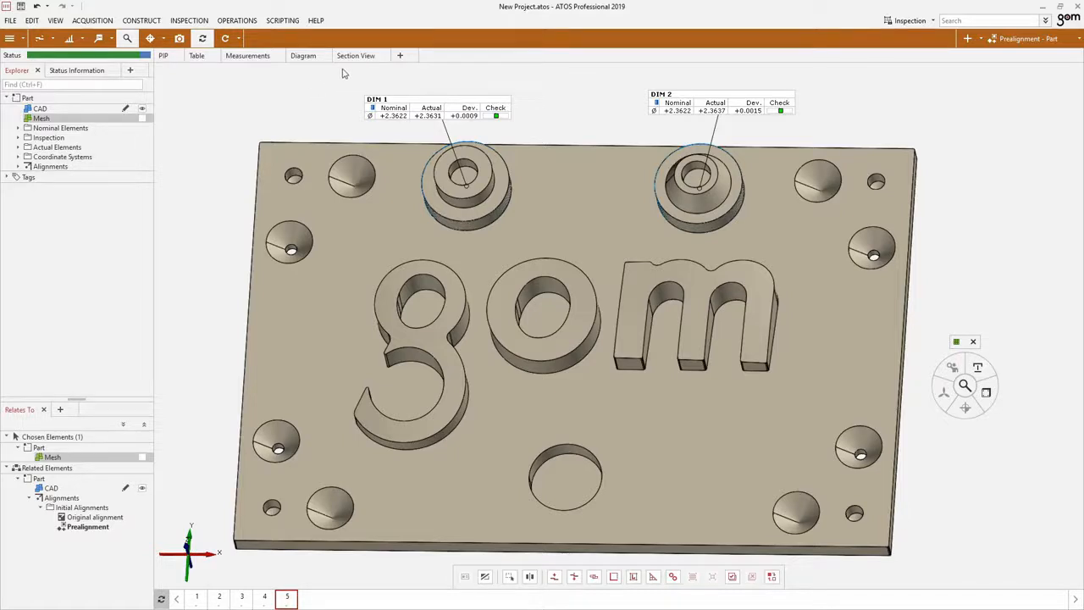
Display the diameter checks of both boss cylinders as Trend labels and arrange the labels above the plate
drag(335, 69, 832, 158)
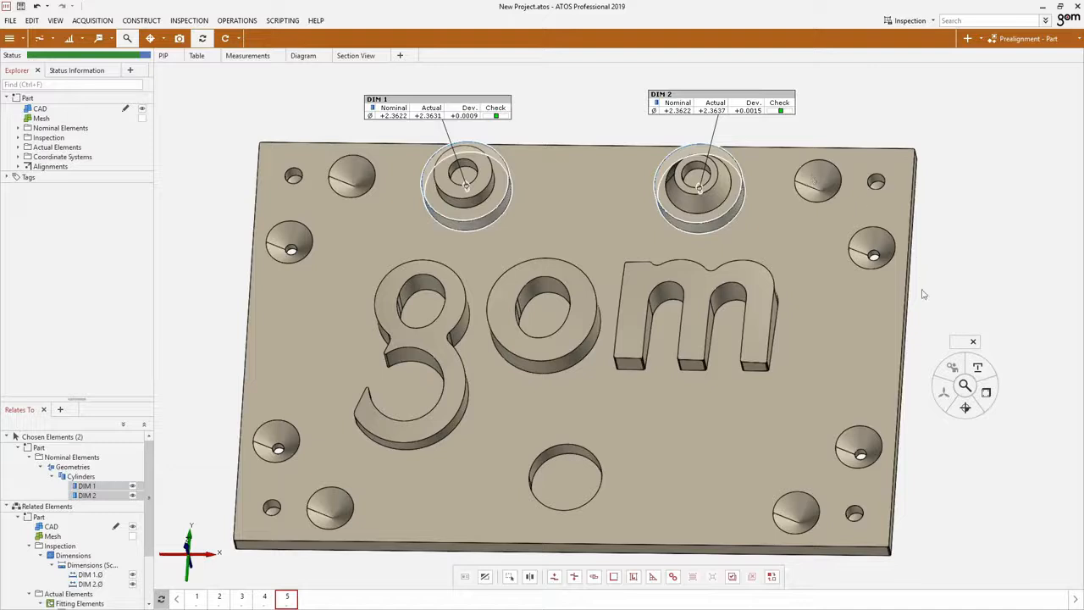
right_click(971, 391)
mouse_move(1003, 433)
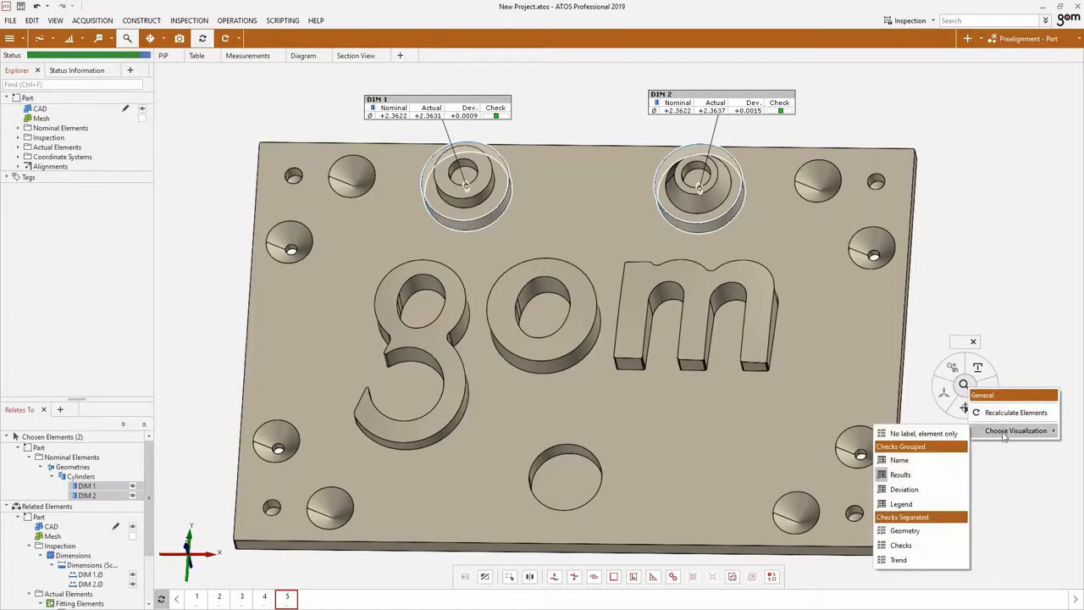
click(911, 507)
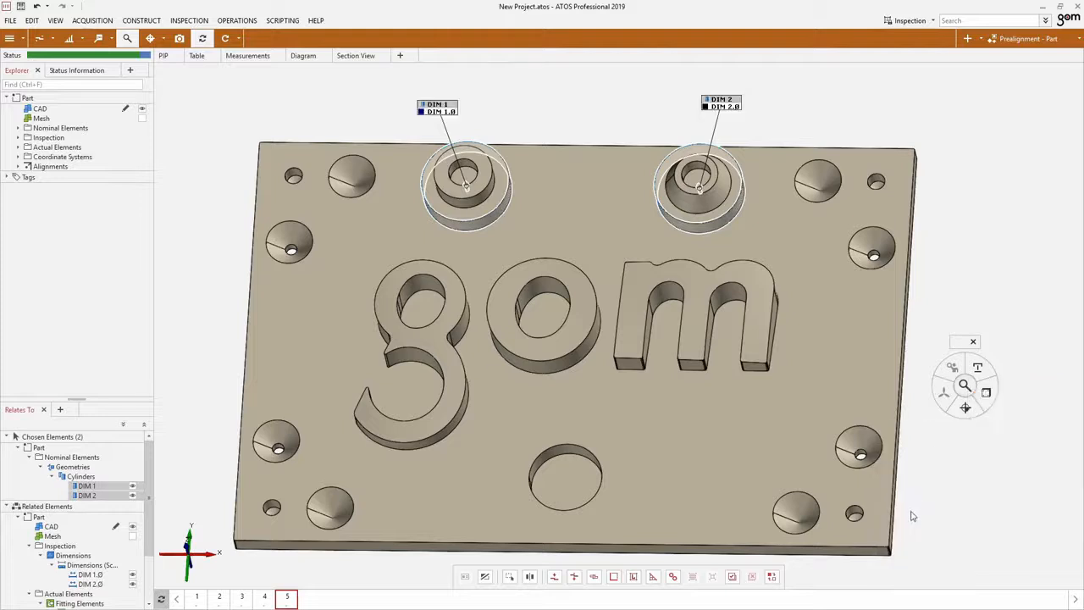
right_click(969, 392)
mouse_move(1004, 433)
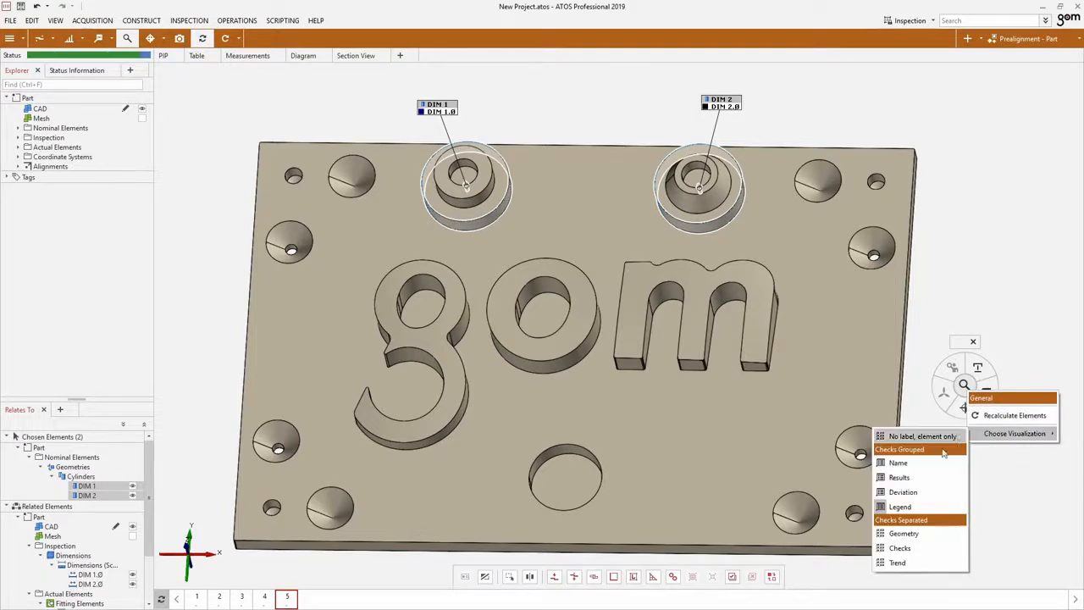
click(922, 563)
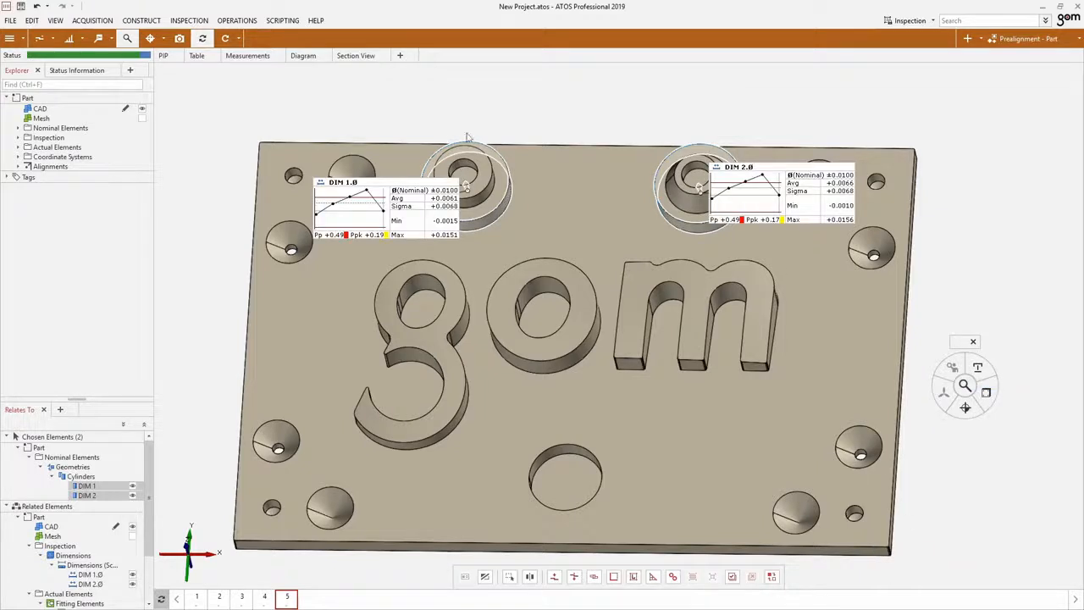
drag(419, 195, 415, 78)
drag(767, 176, 761, 81)
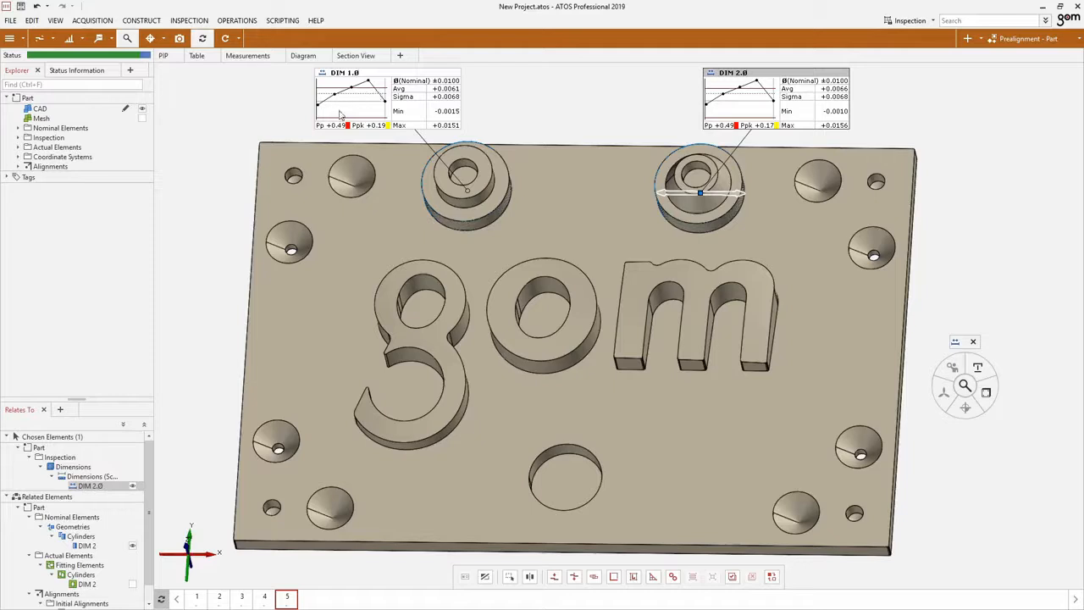
Select stage 3 and review both diameter checks in the inspection table using the Statistics Trend template
click(242, 597)
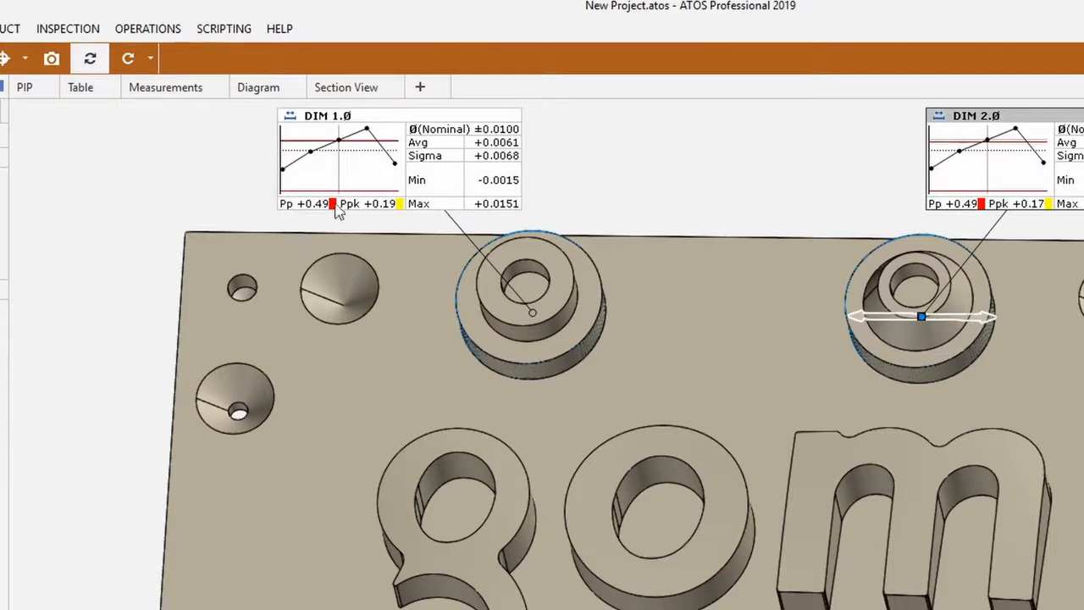
click(84, 89)
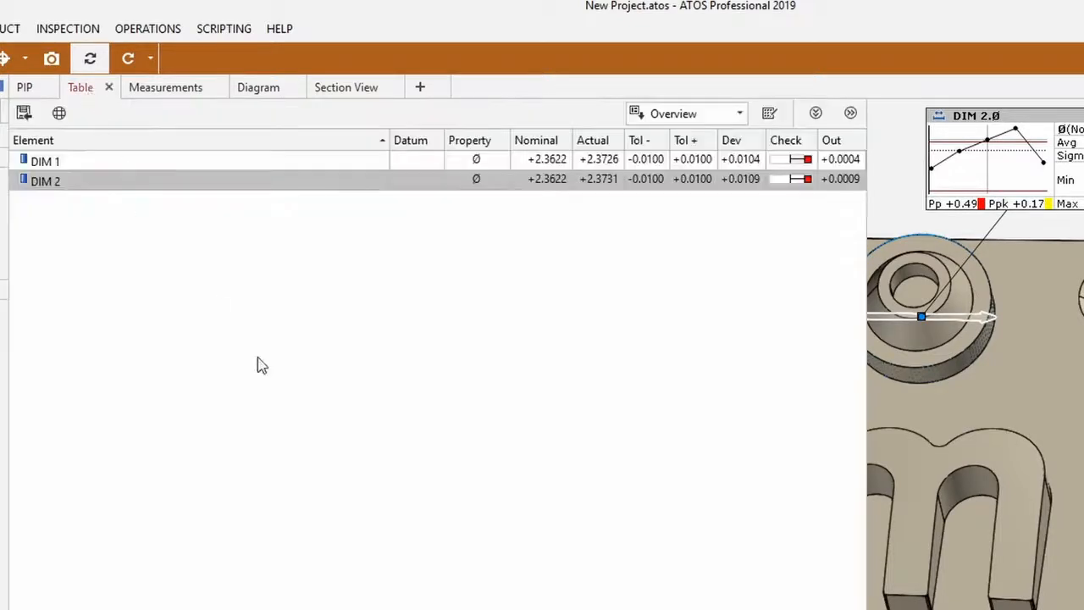
click(741, 116)
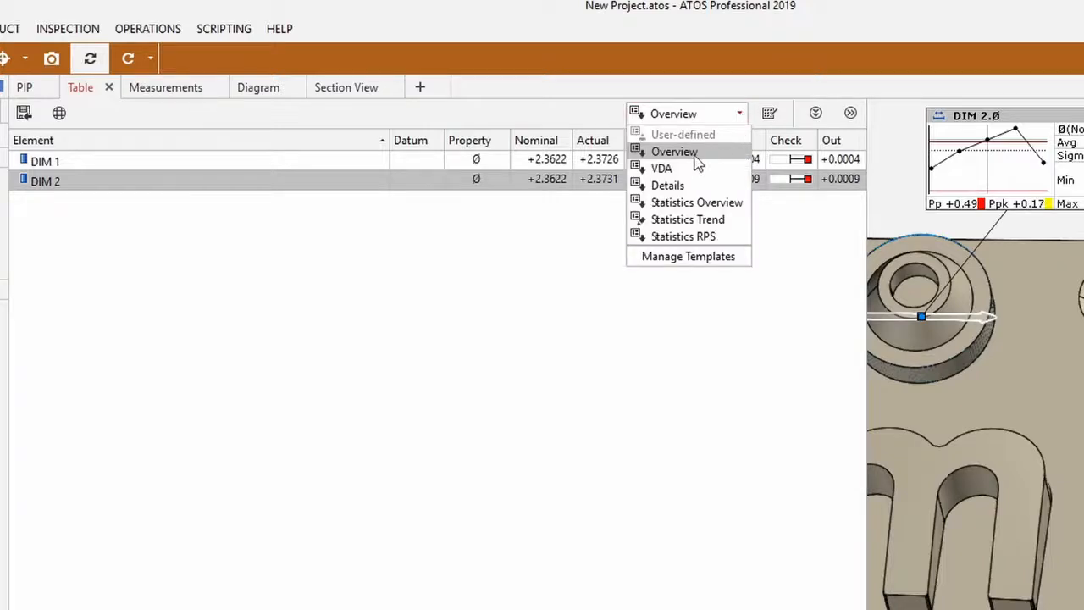
click(714, 222)
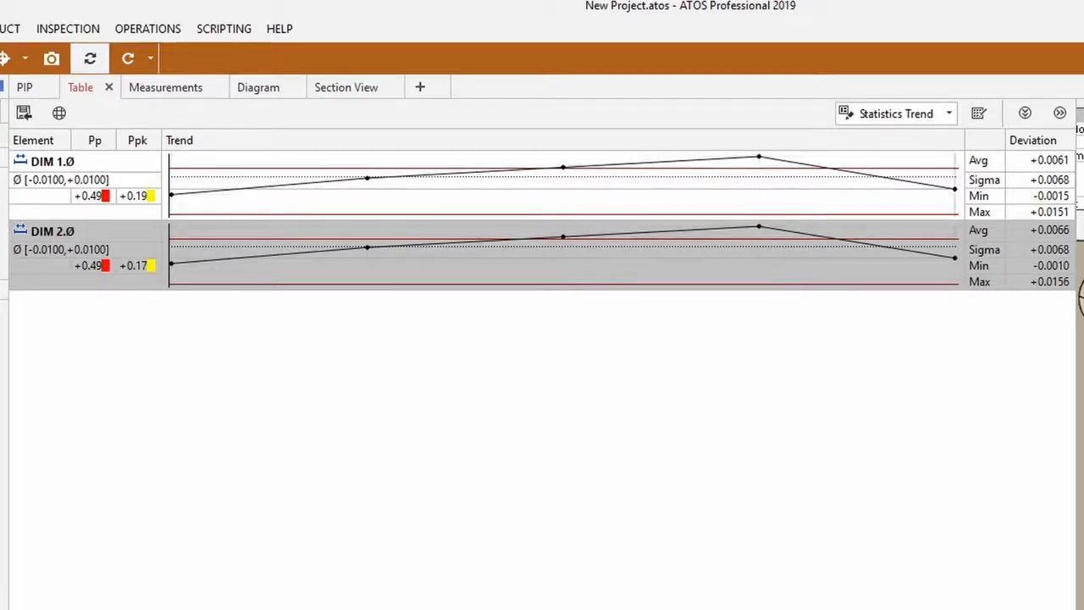
click(78, 89)
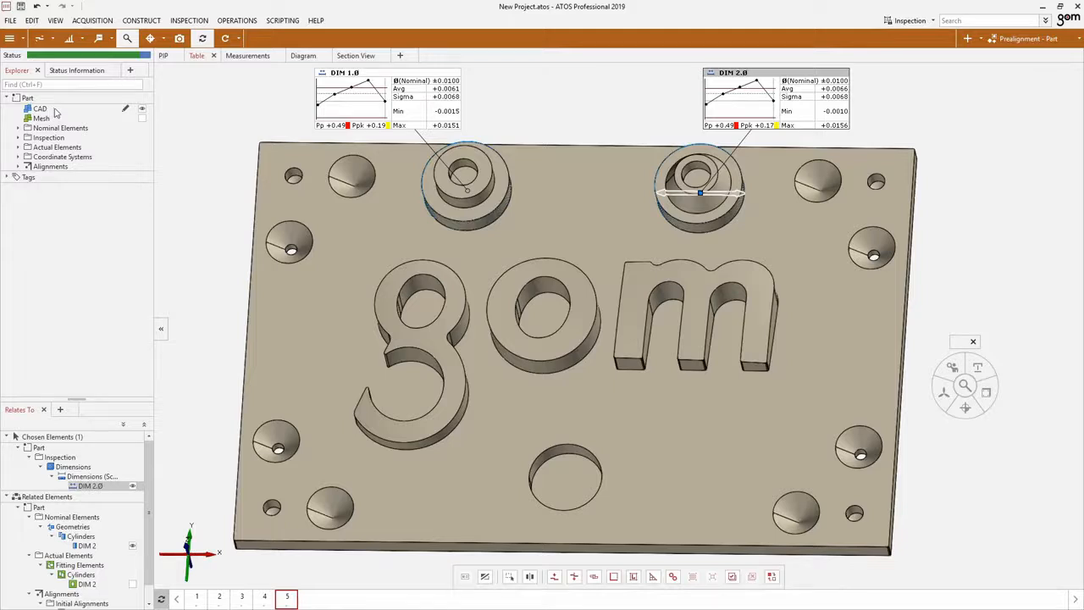
Show only the CAD model and create a surface comparison on it with a tolerance of ±0.001 in
drag(53, 110, 307, 286)
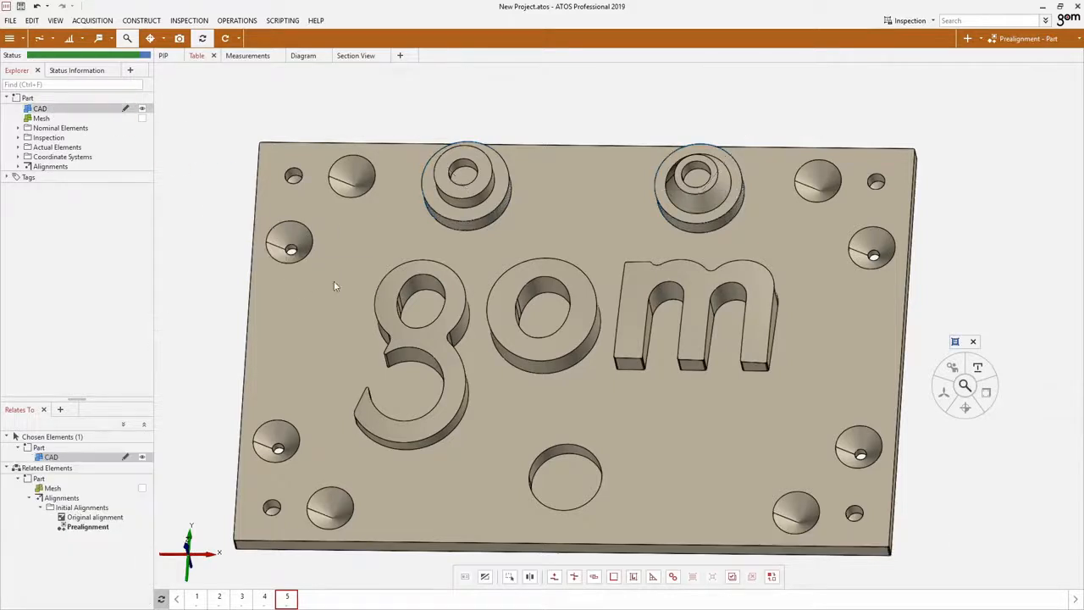
click(39, 38)
click(67, 49)
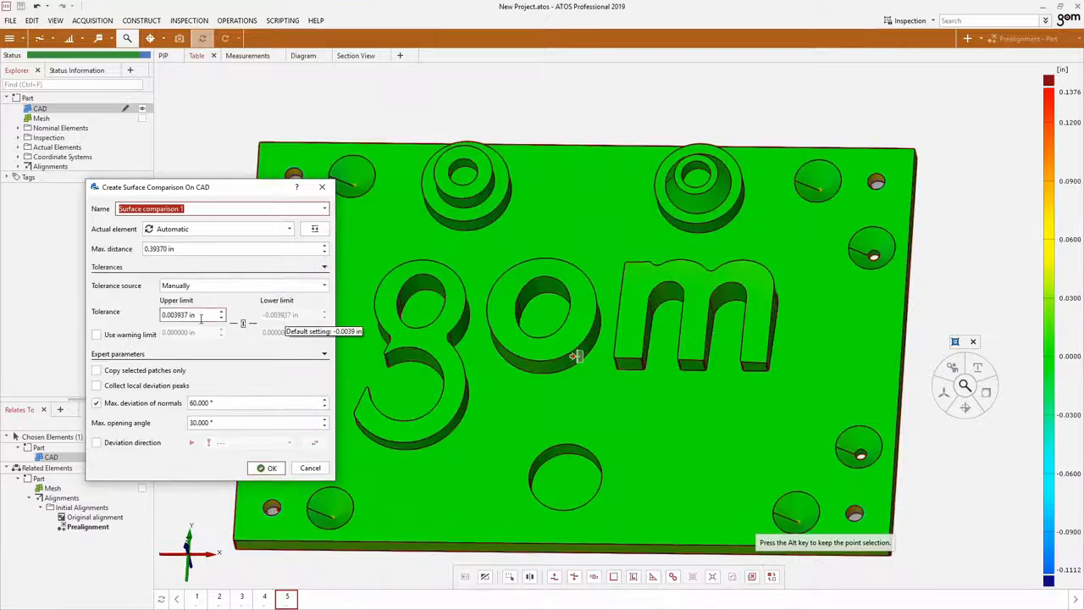
drag(188, 315, 177, 315)
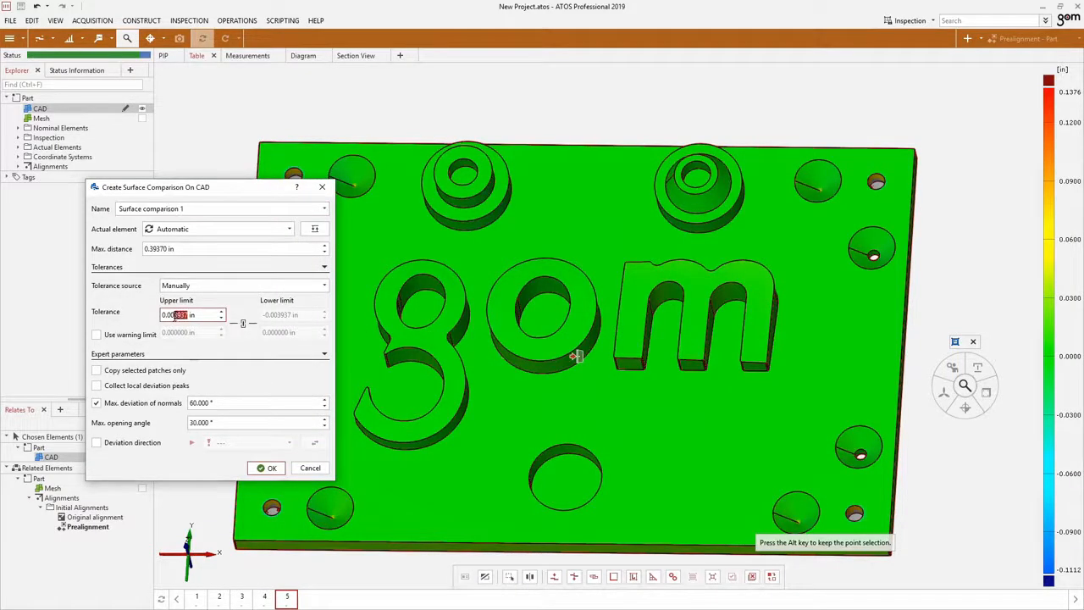
key(BackSpace)
text(1)
click(271, 468)
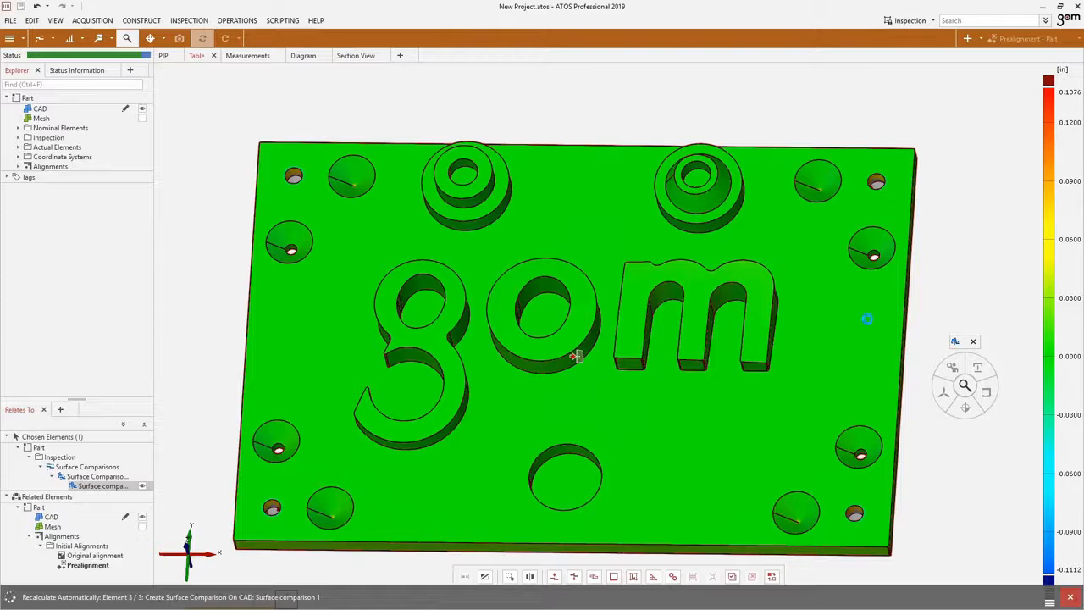
Set the maximum value of the surface comparison's color legend to 0.01 in
double_click(1070, 93)
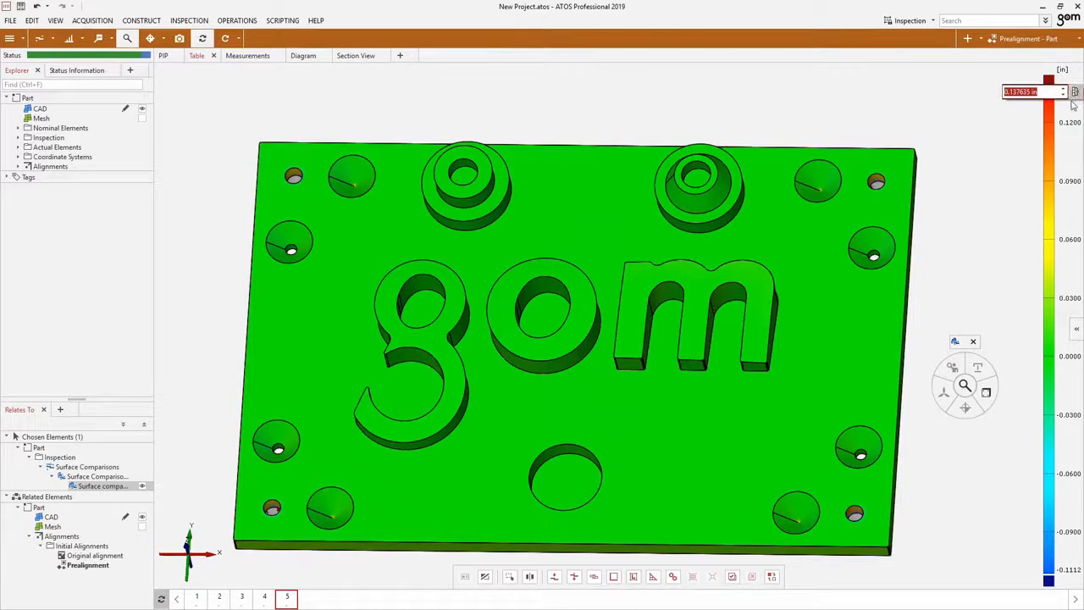
drag(1031, 92, 1022, 92)
text(0)
key(Return)
drag(746, 328, 716, 328)
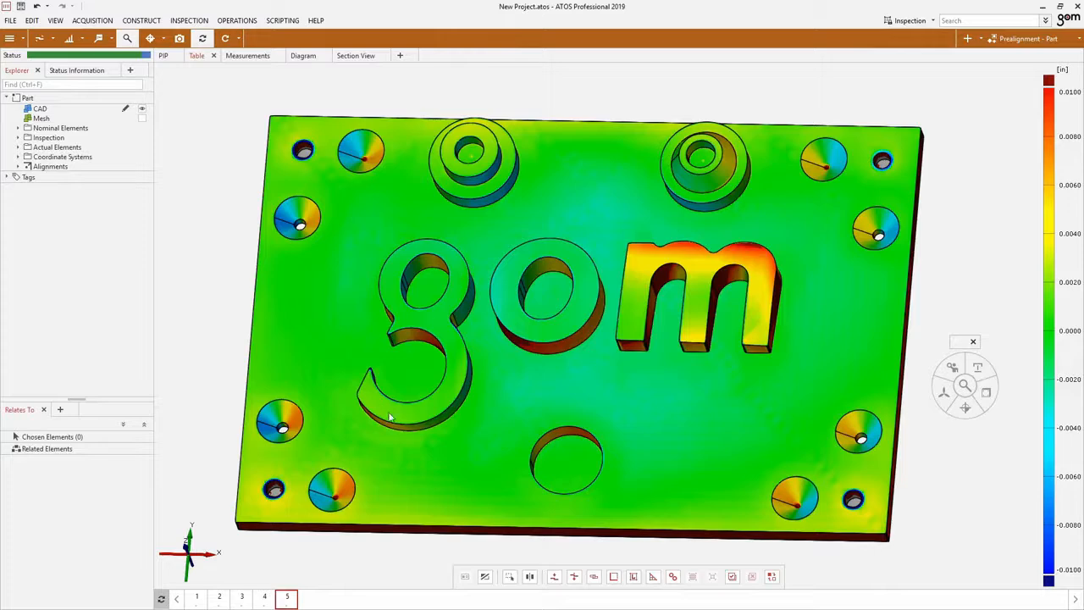
Compare the surface deviations on the plate across the stages, going from stage 5 back to stage 1 and forward to stage 5
click(266, 599)
click(244, 600)
click(219, 597)
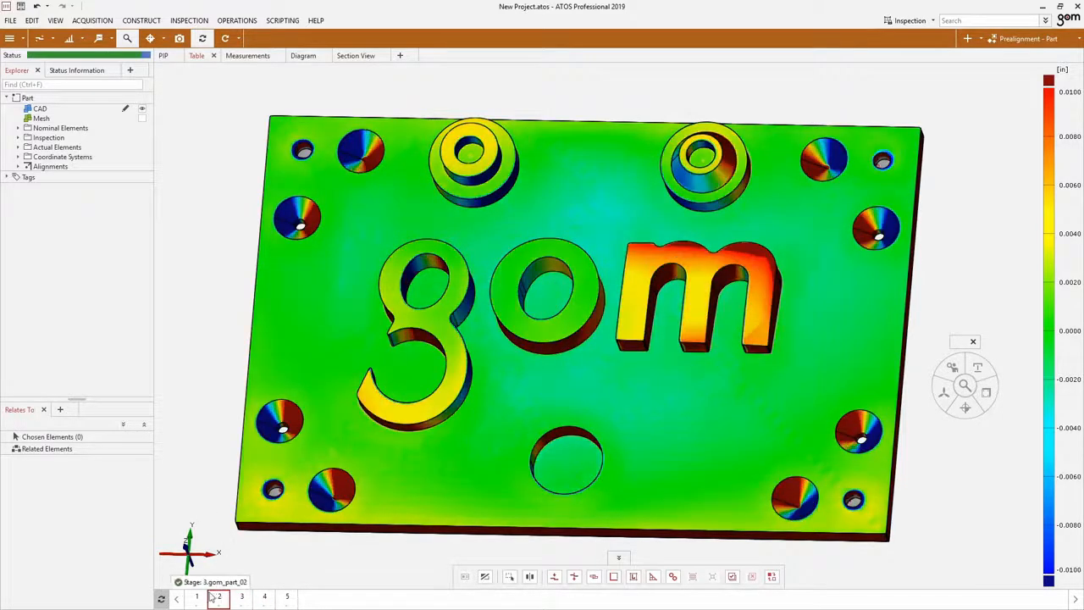
click(196, 598)
click(218, 598)
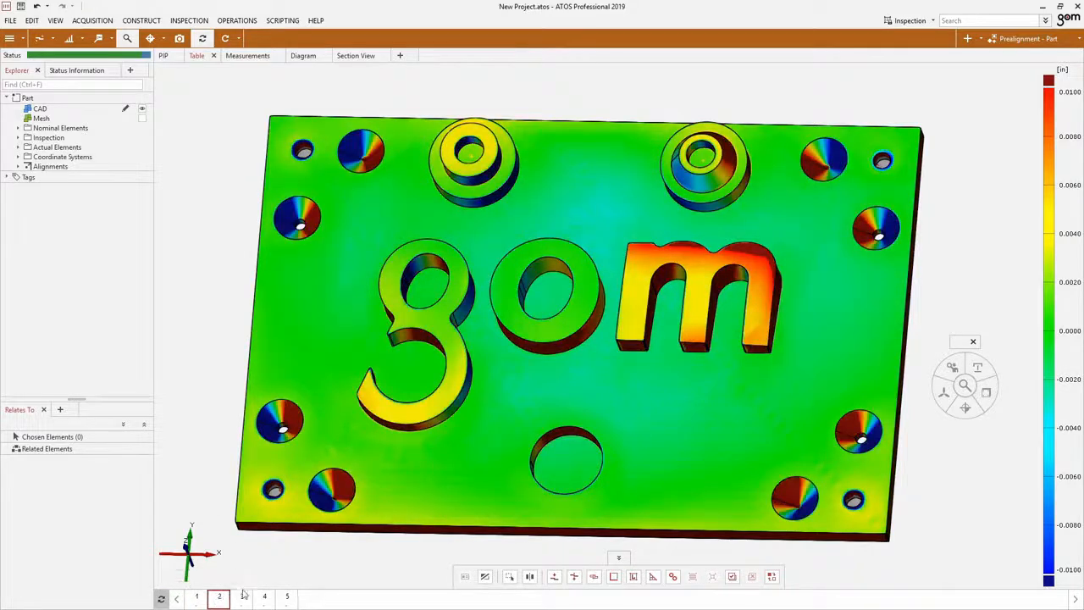
click(242, 598)
click(264, 599)
click(287, 598)
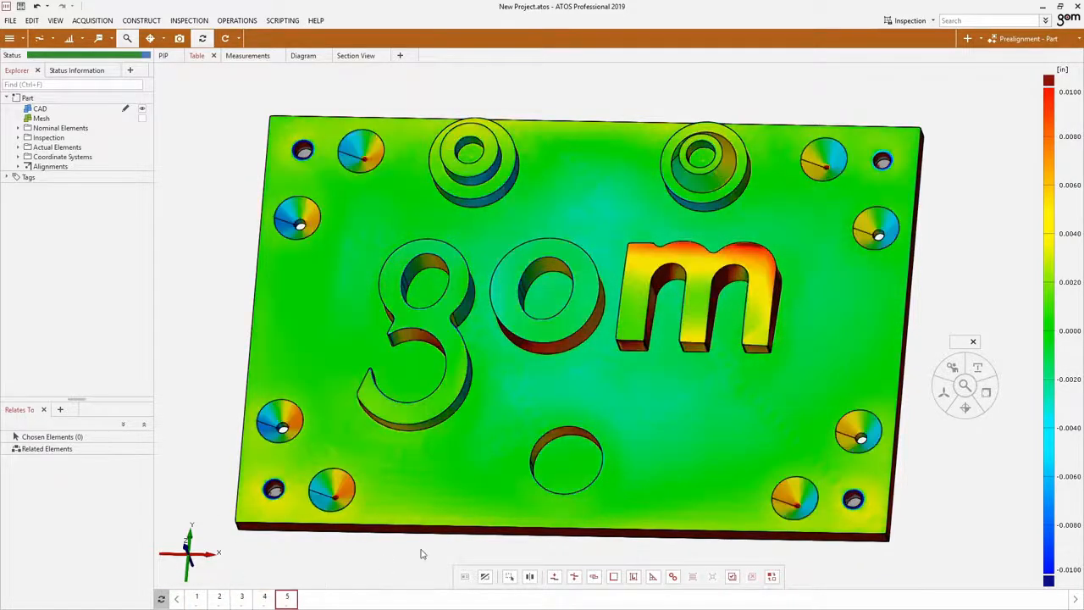
Create four deviation labels: beside the letter g, between the bosses, right of the letter m, and on the m's upper right edge
click(109, 41)
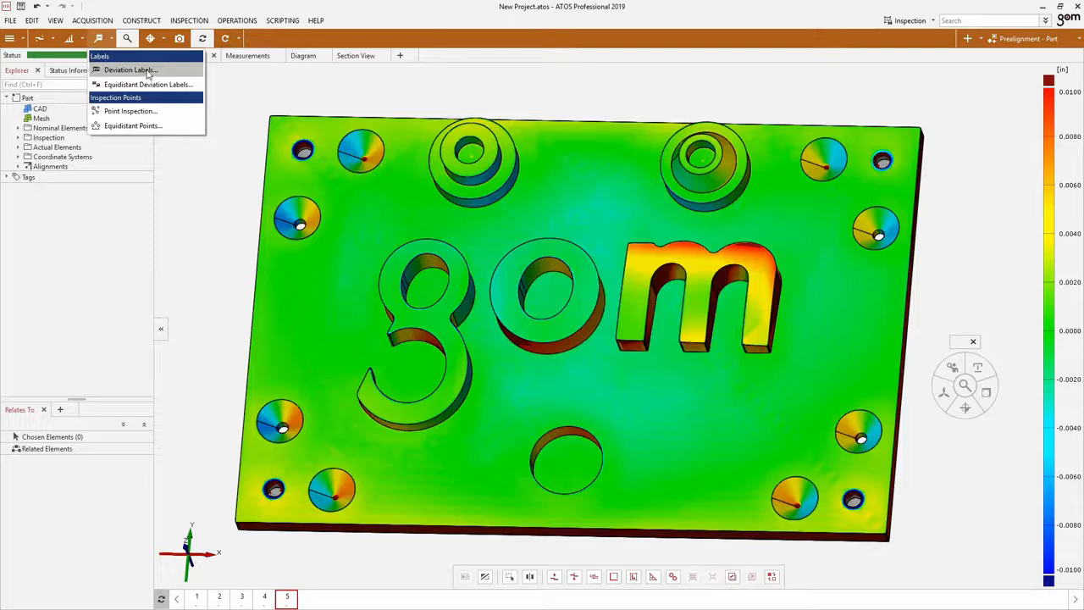
click(130, 70)
click(305, 304)
click(595, 172)
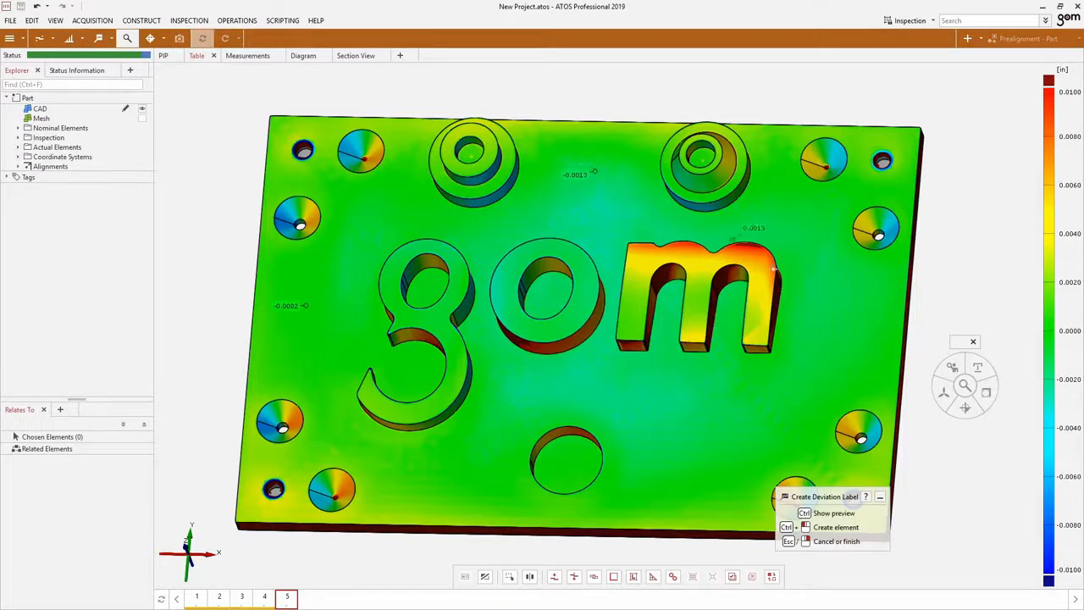
click(859, 337)
click(750, 245)
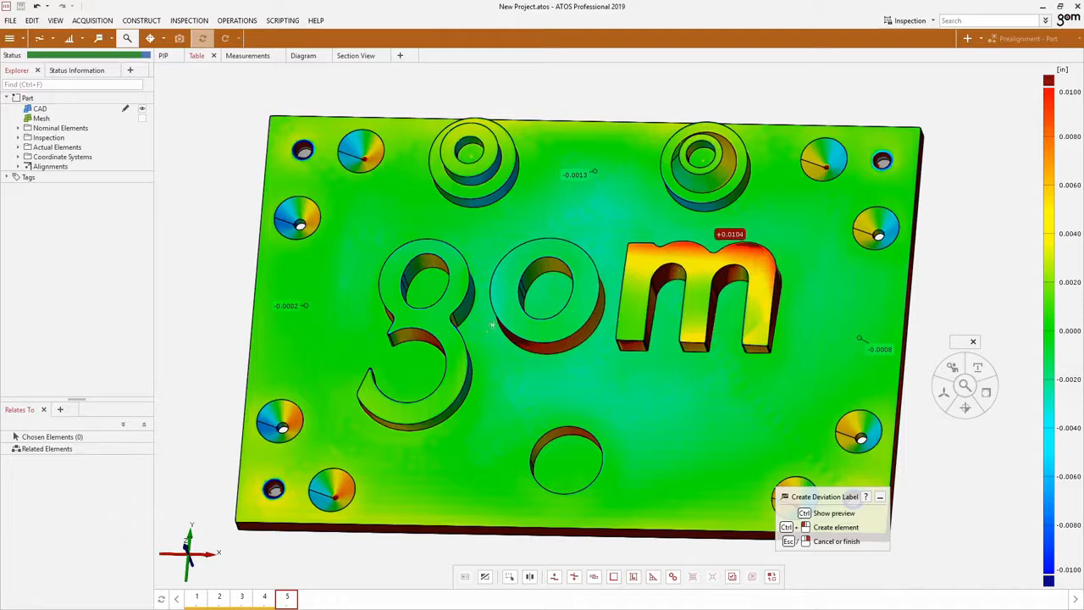
key(Escape)
Display all four deviation labels as Trend labels and spread them out around the plate's edges
drag(223, 104, 918, 437)
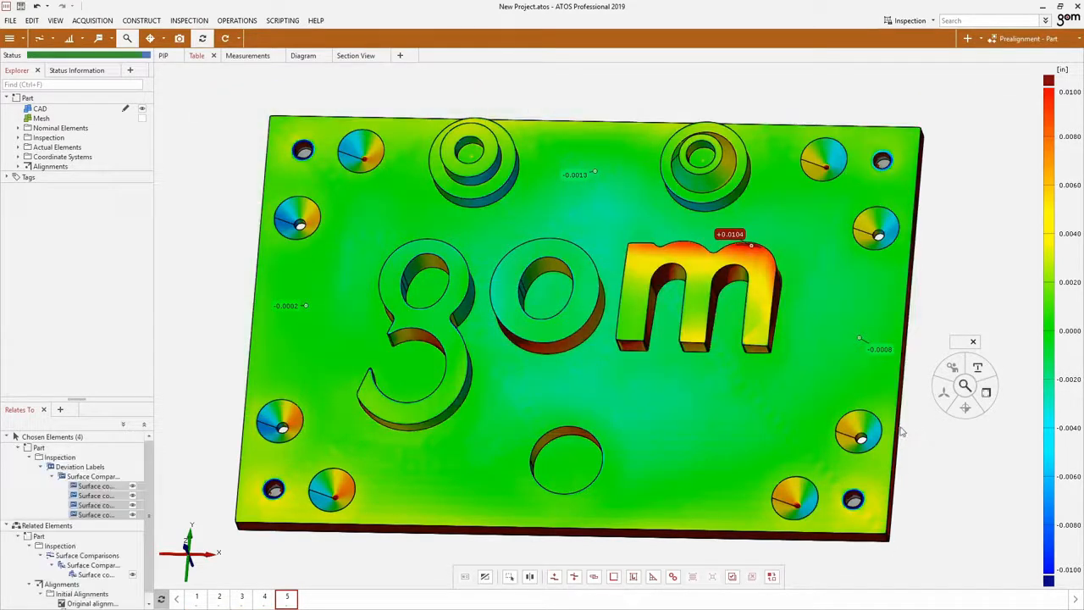
click(968, 389)
mouse_move(1009, 432)
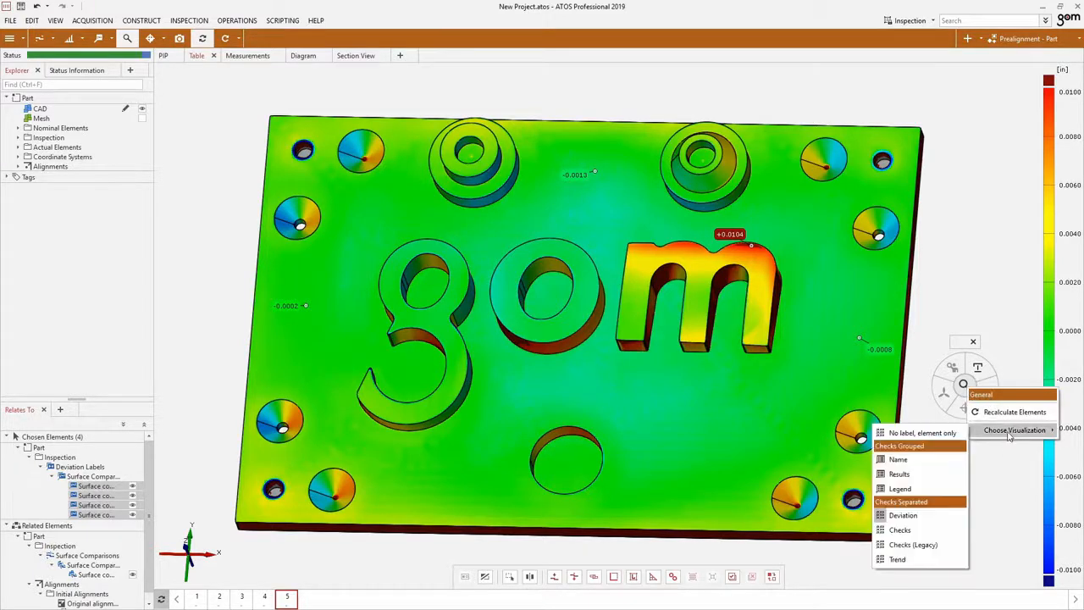
click(898, 559)
drag(800, 180, 812, 112)
drag(587, 183, 648, 93)
drag(430, 254, 275, 205)
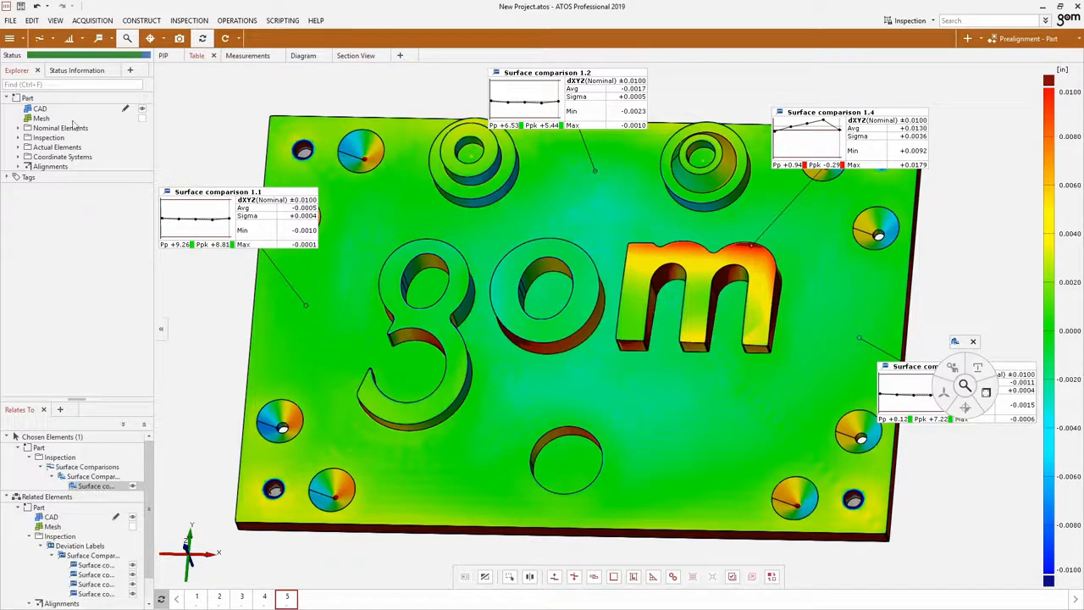
Show only the surface comparison in the 3D view, without the CAD and the deviation labels
click(18, 137)
click(29, 148)
click(41, 157)
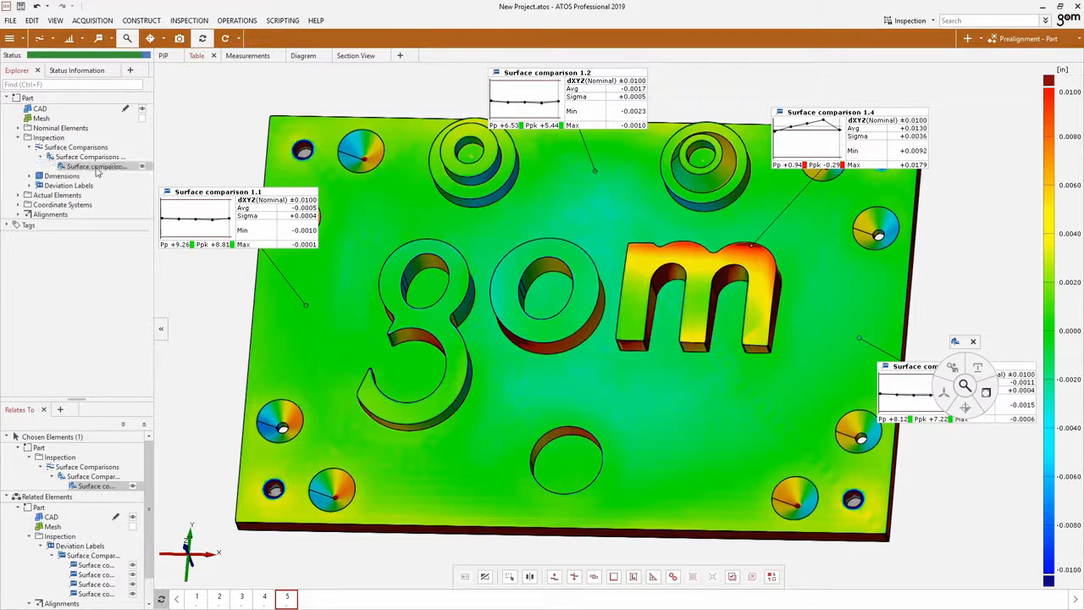
drag(97, 171, 583, 286)
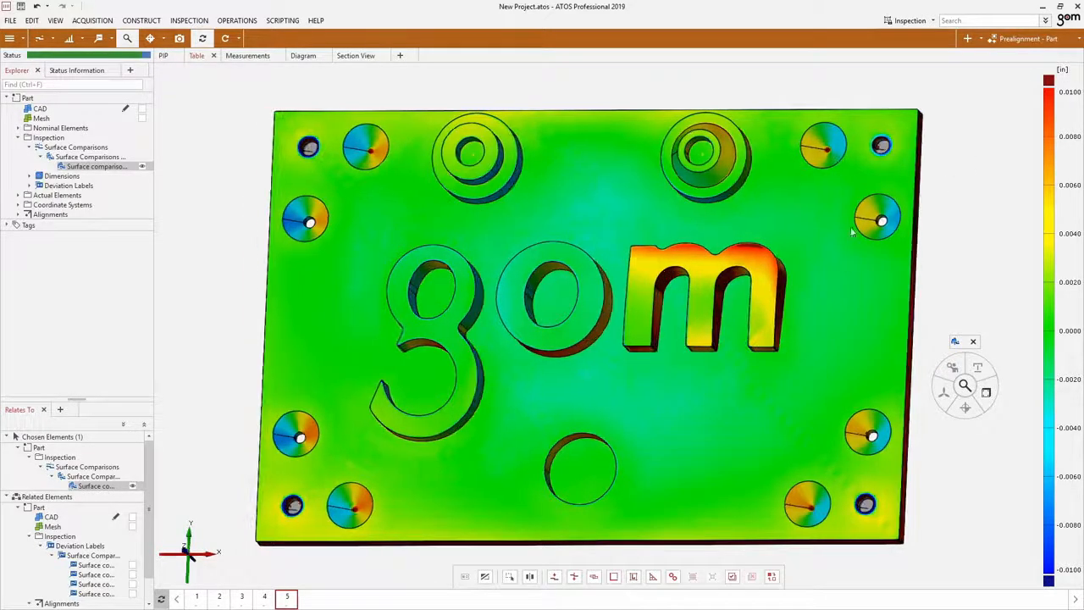
Change the surface comparison's legend type to Range and examine the raised gom letters from an angle
right_click(1050, 121)
mouse_move(1033, 123)
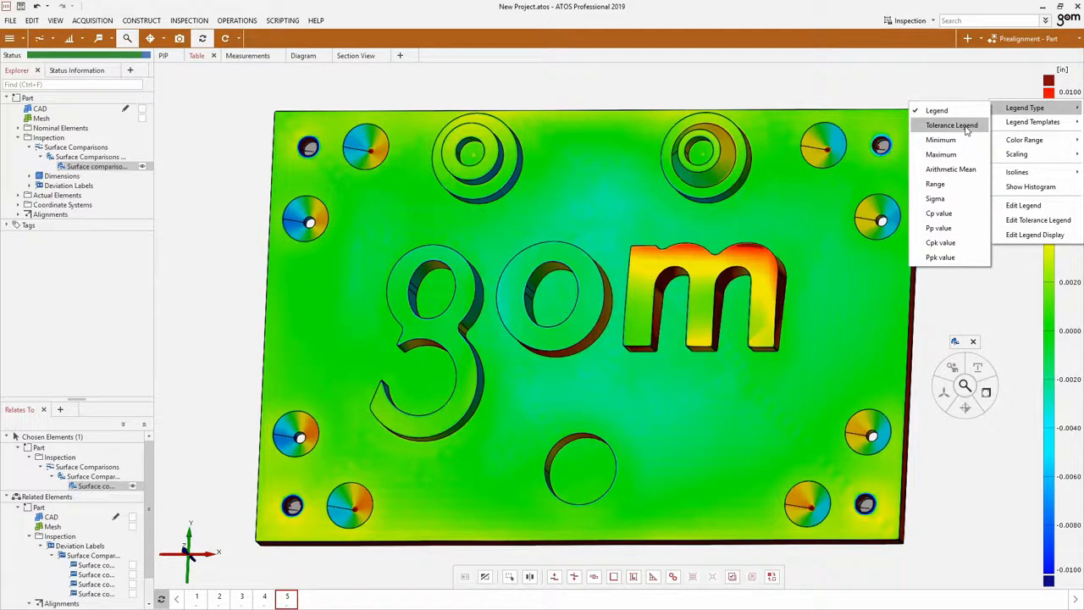
click(947, 184)
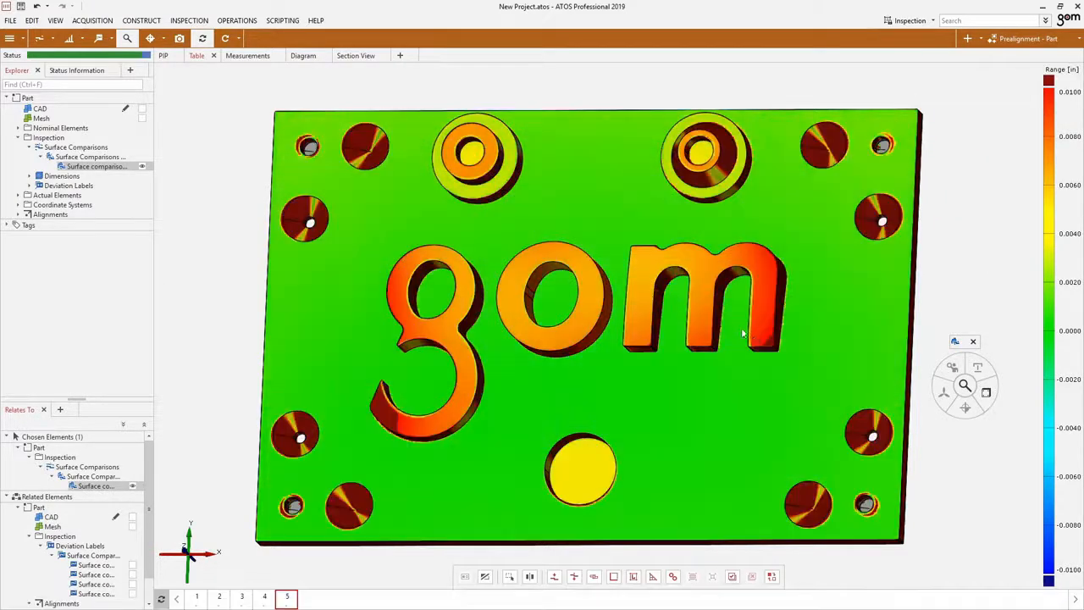
drag(750, 350, 537, 375)
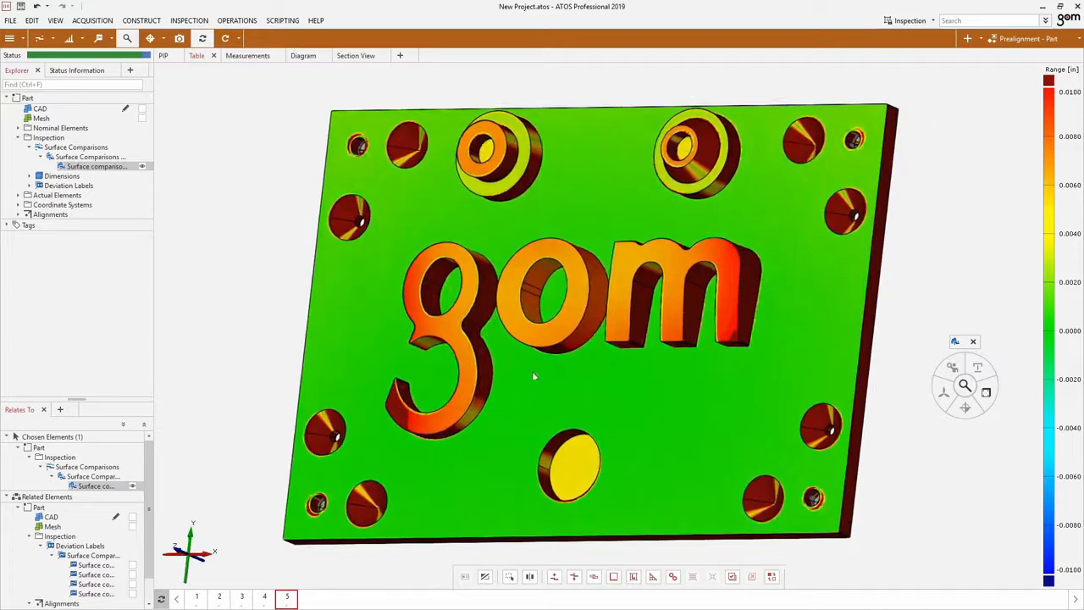
mouse_move(401, 419)
mouse_down()
mouse_move(431, 416)
mouse_move(420, 418)
mouse_up()
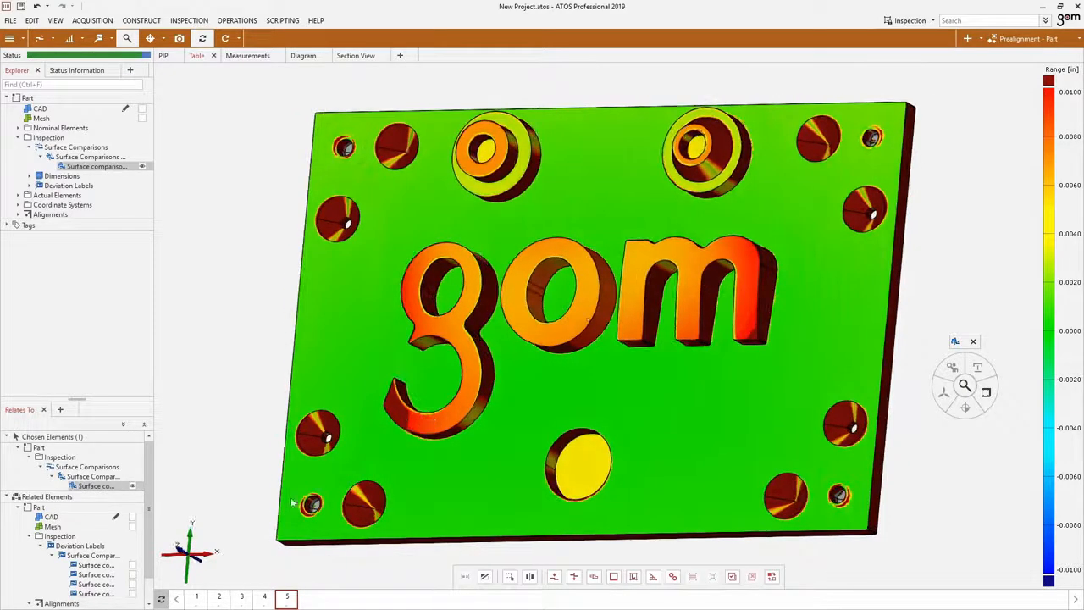
Step through the stages to check the Range color map on each part, ending on stage 3
click(263, 599)
click(211, 599)
click(200, 599)
click(219, 599)
click(241, 598)
click(264, 599)
click(241, 598)
drag(540, 367, 575, 367)
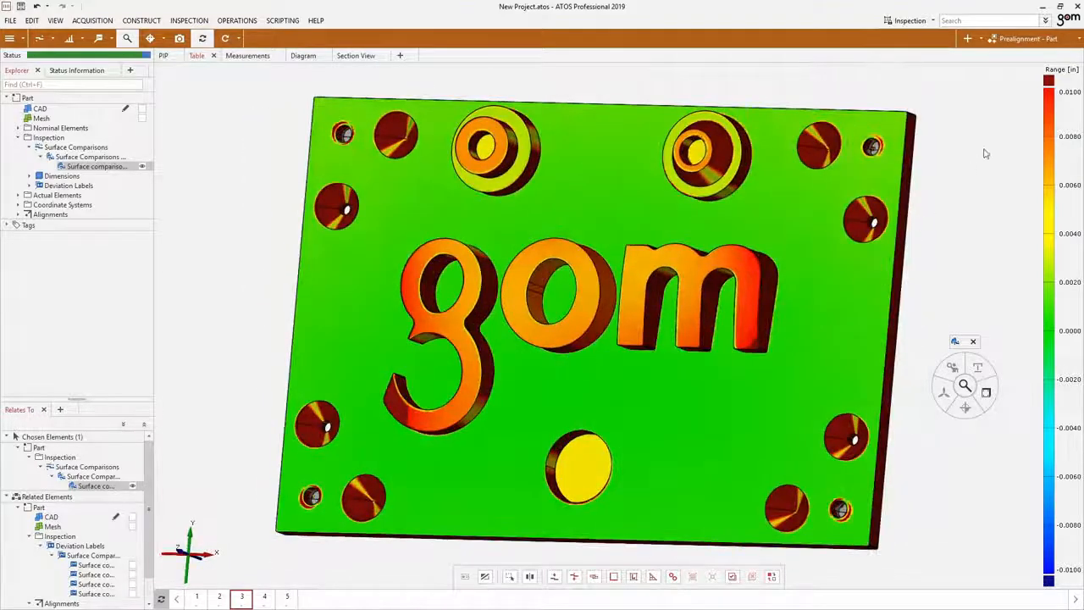
Change the surface comparison's legend type to Cp value and examine the plate and letters
right_click(1052, 105)
mouse_move(1033, 111)
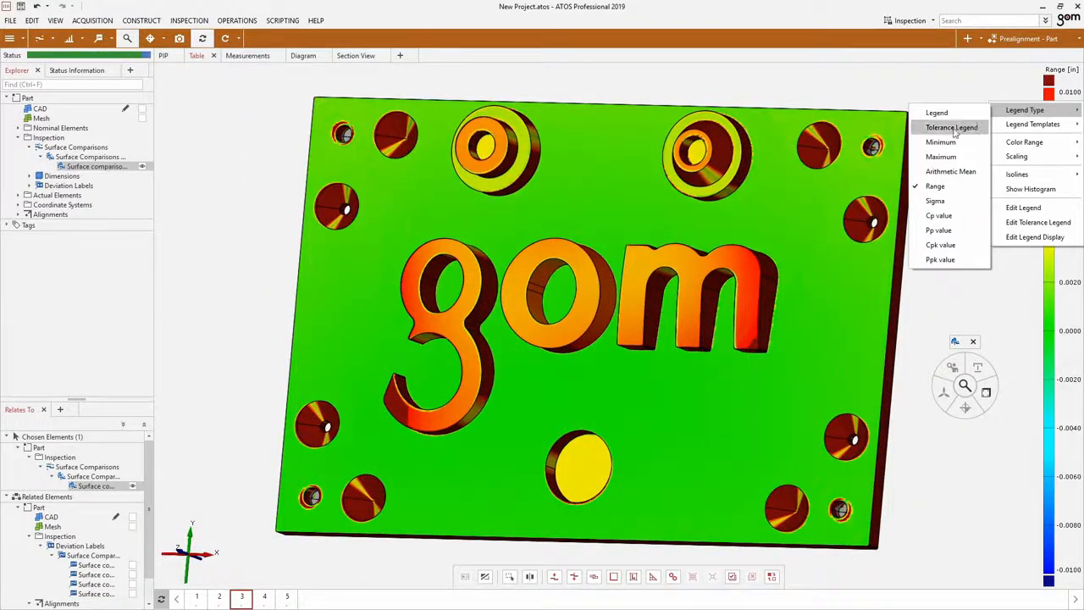
click(940, 216)
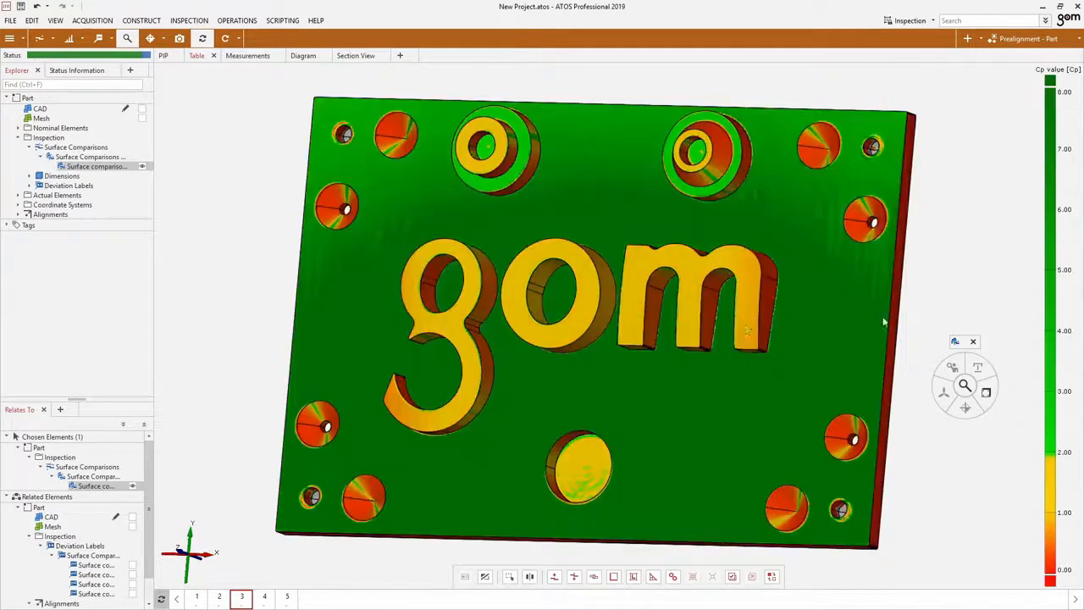
drag(696, 362, 725, 382)
drag(745, 337, 737, 301)
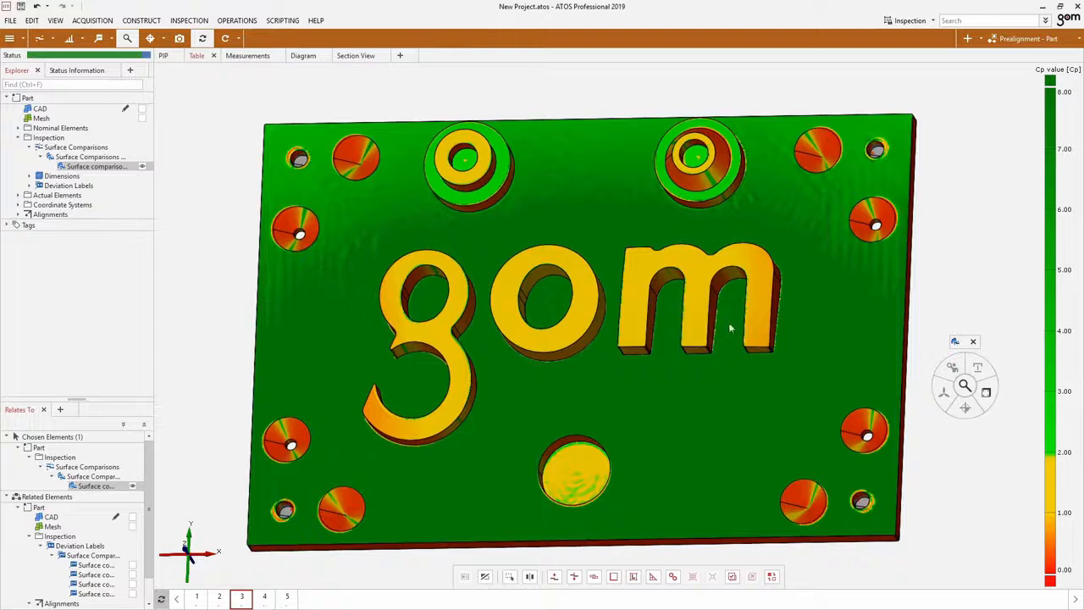
right_click(1053, 114)
mouse_move(1022, 122)
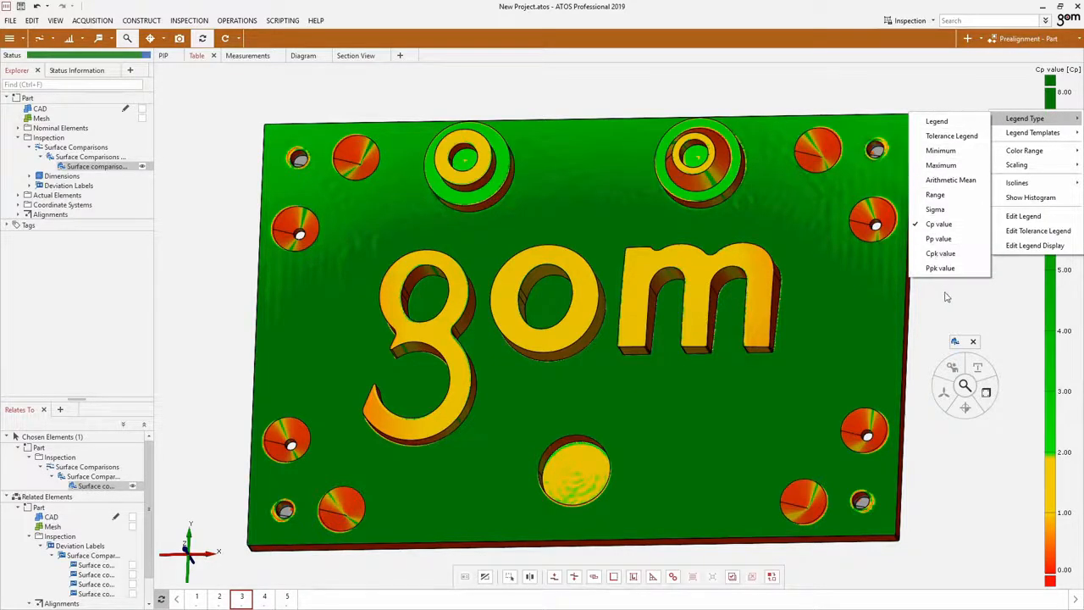
click(781, 342)
drag(775, 339, 733, 337)
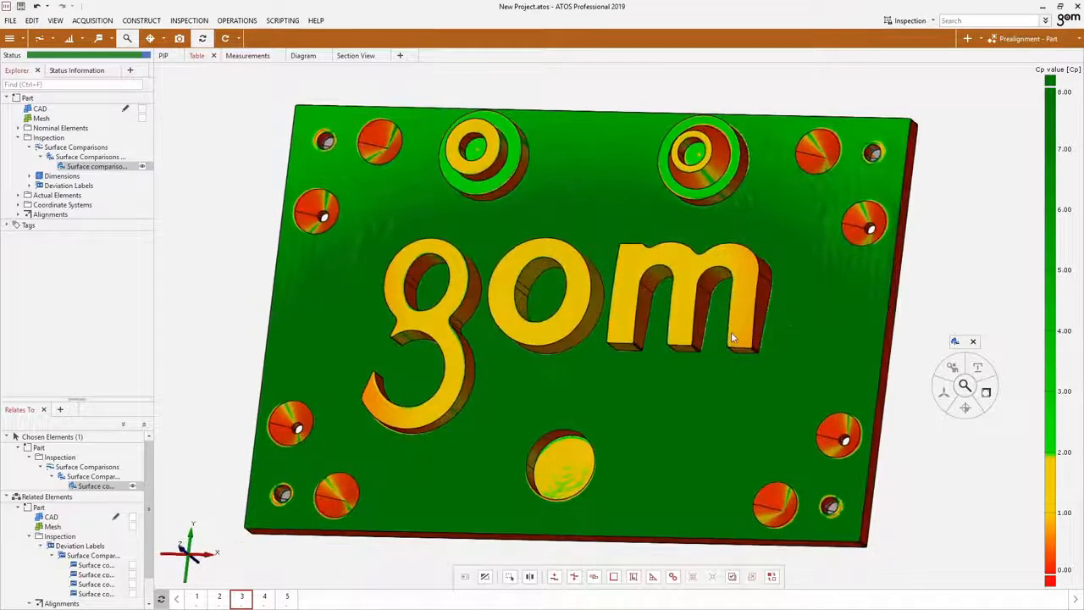